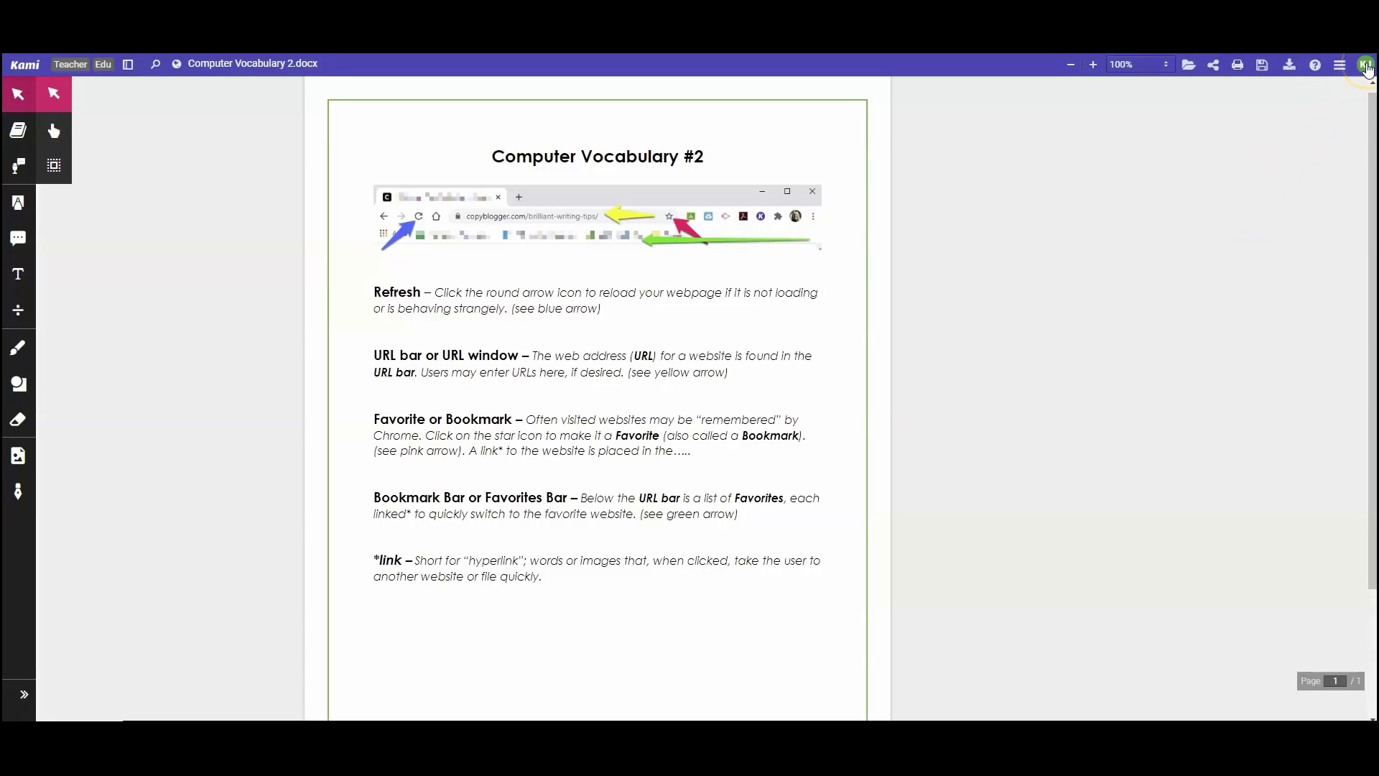
Step: Look over the options available for the signed-in account
{"action": "left_click", "coordinate": [1365, 65]}
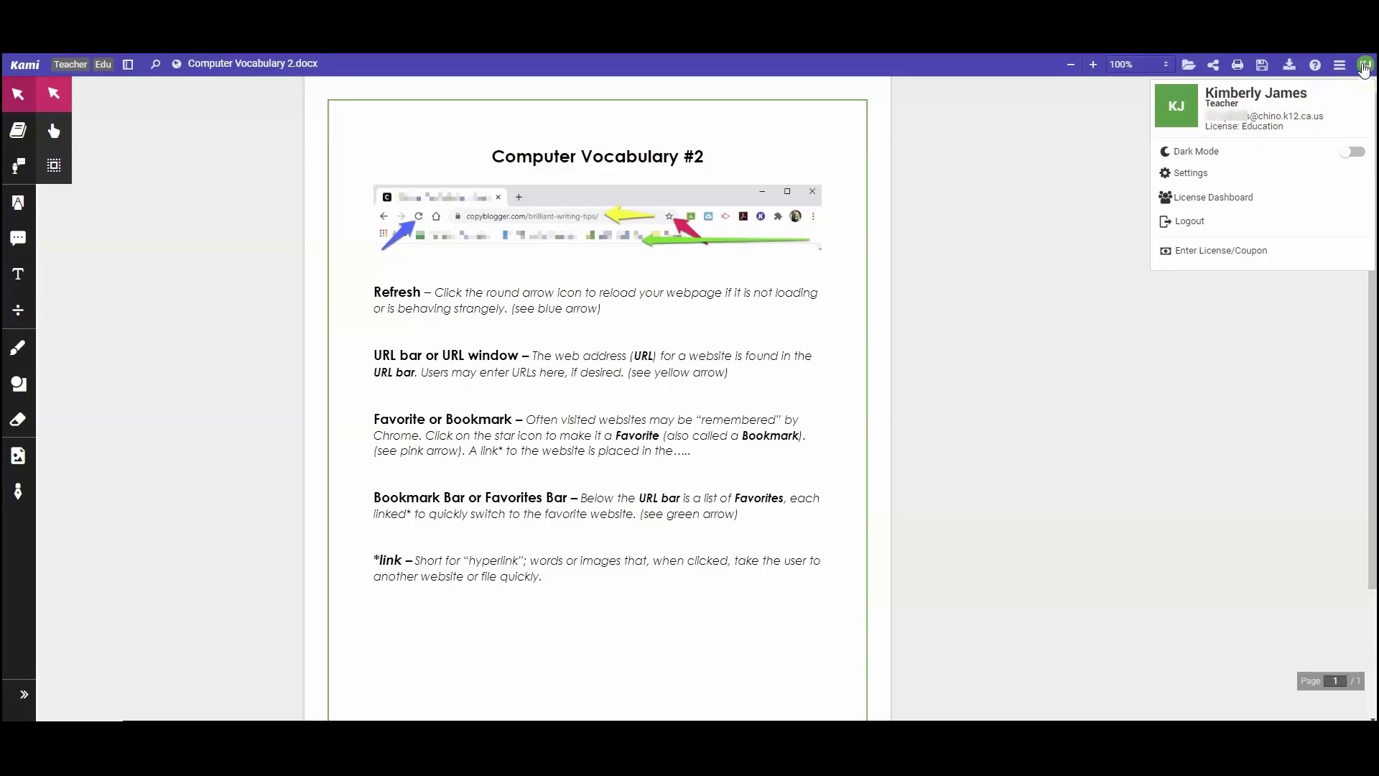
{"action": "left_click", "coordinate": [1363, 66]}
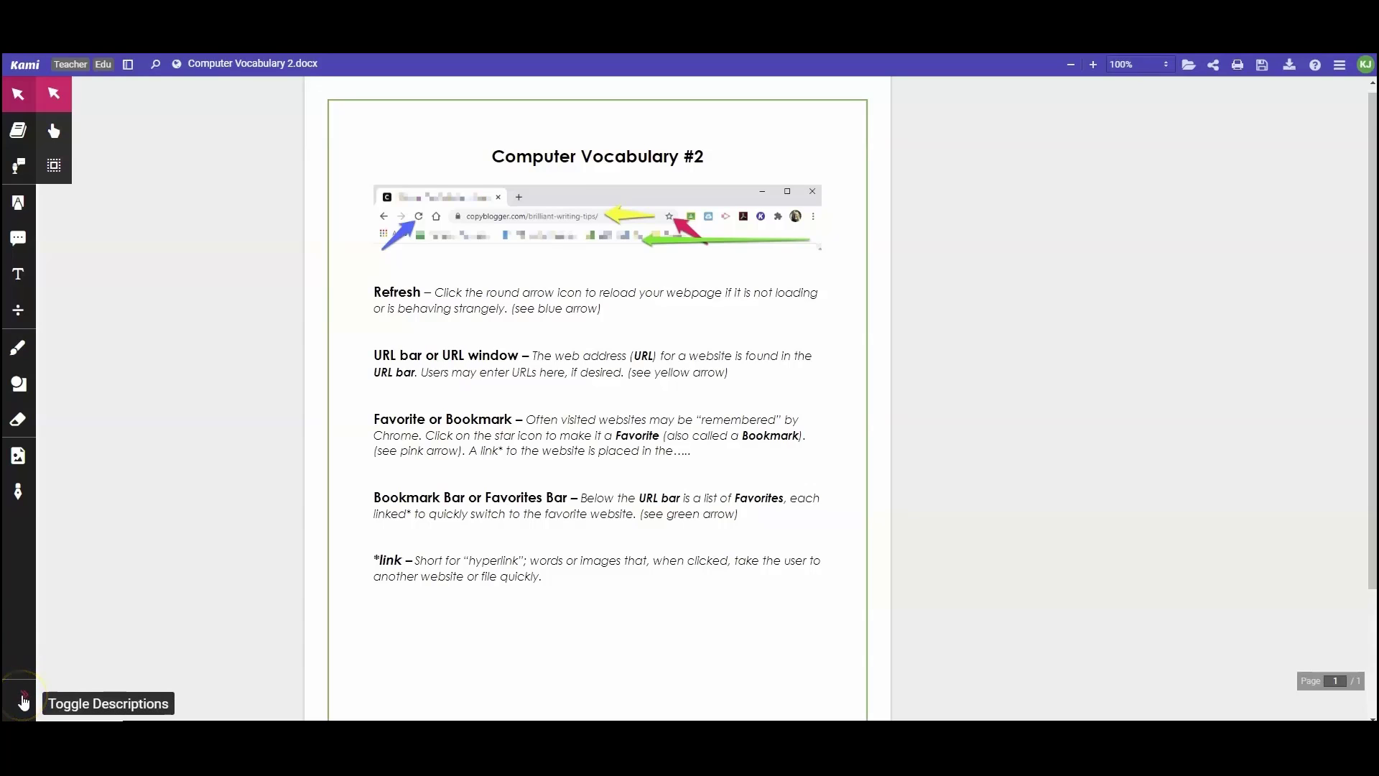
Step: Show the tool descriptions and move the toolbar to the opposite side of the document
{"action": "left_click", "coordinate": [22, 700]}
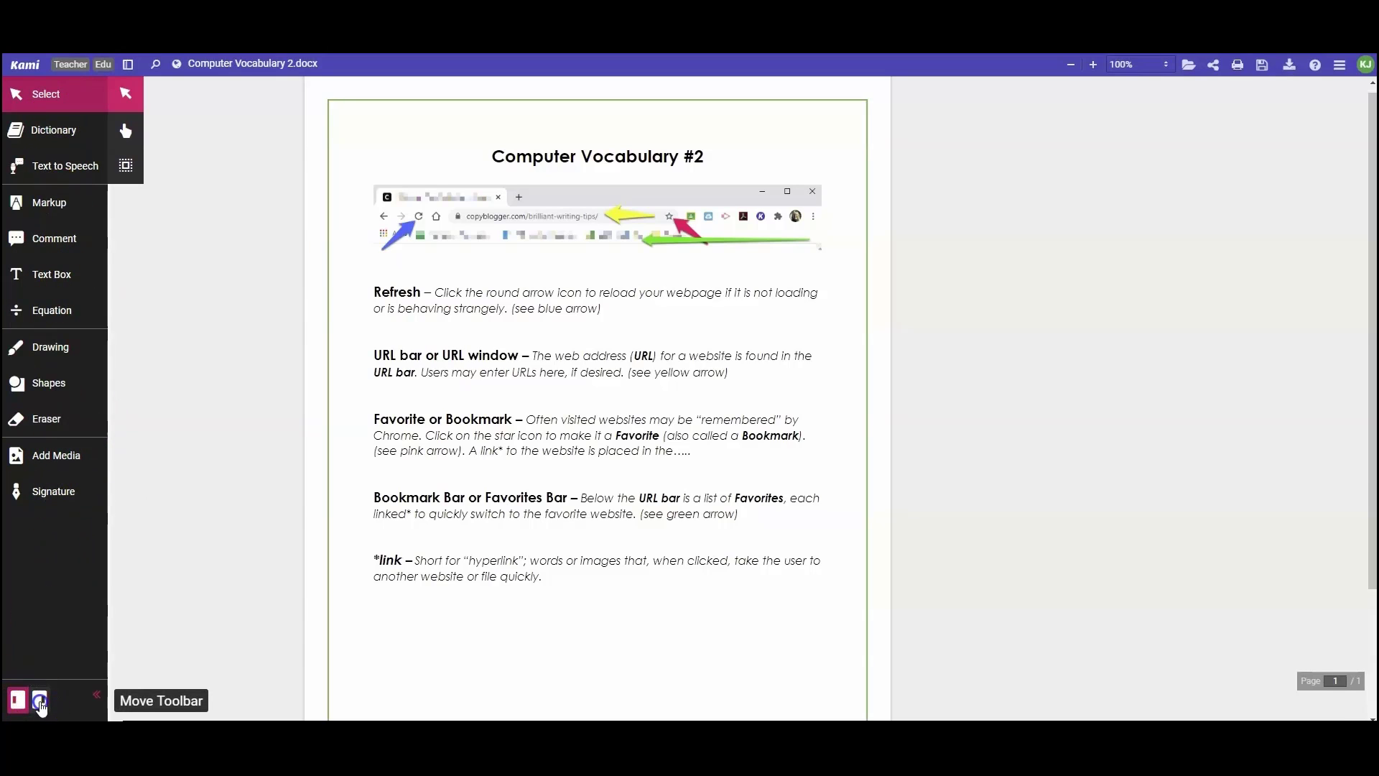
{"action": "left_click", "coordinate": [40, 701]}
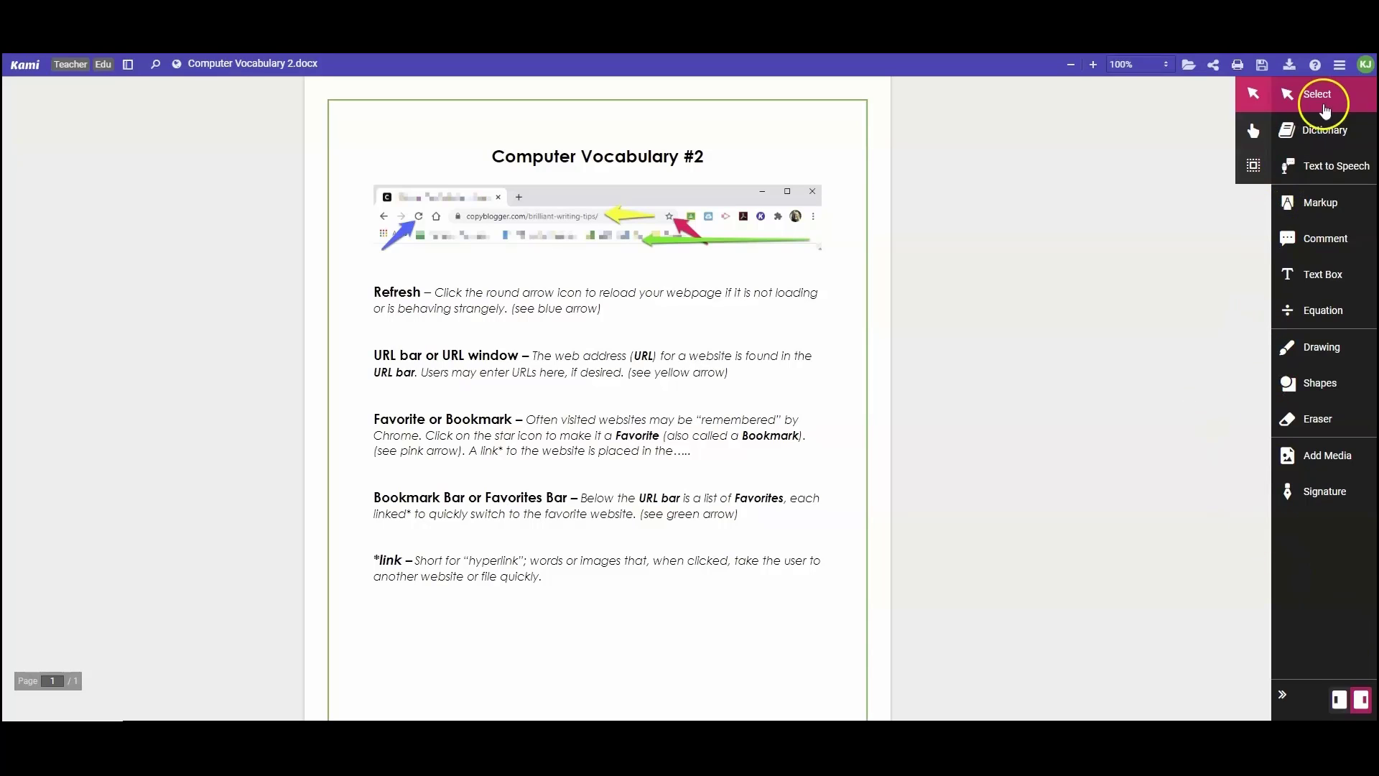
Step: Look up the dictionary definition of "reload" in the Refresh entry, then dismiss the definition
{"action": "left_click", "coordinate": [1313, 97]}
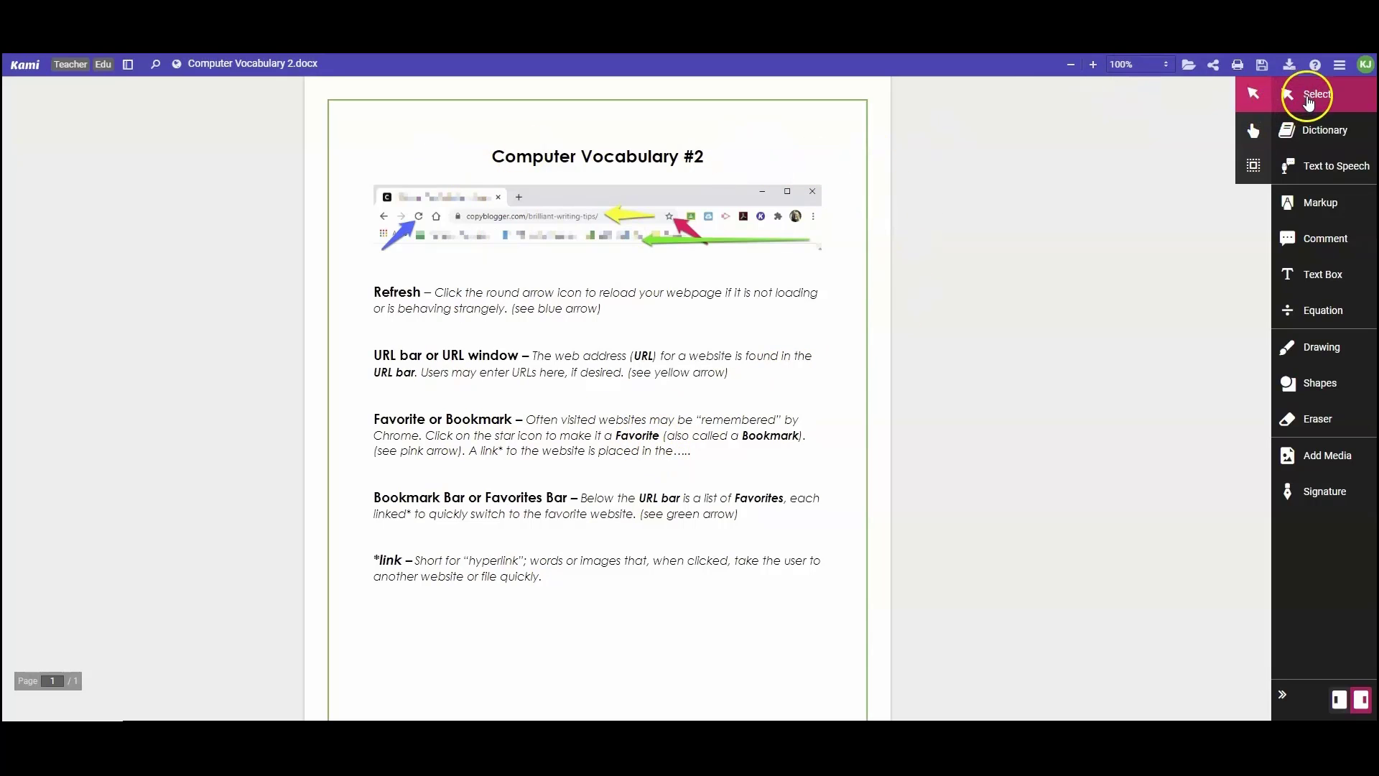
{"action": "left_click", "coordinate": [1321, 133]}
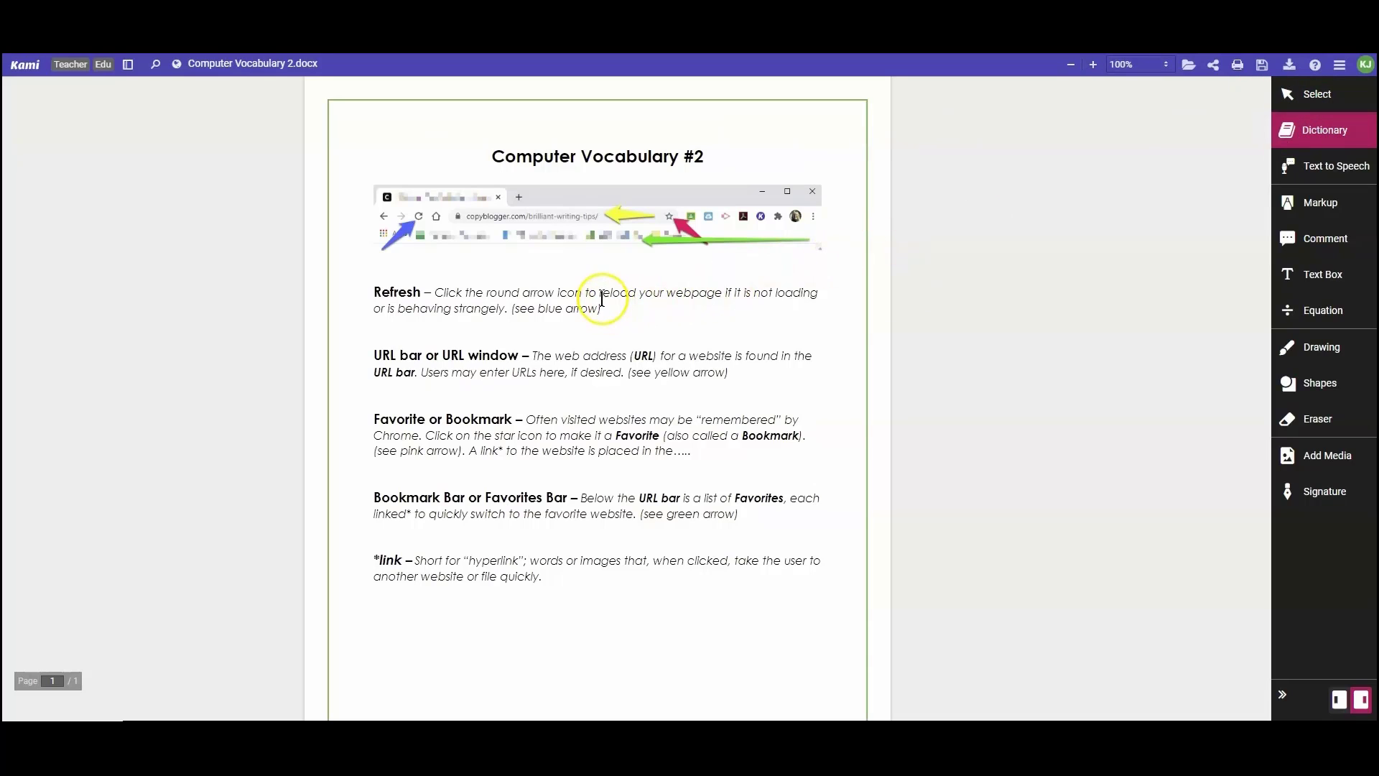
{"action": "left_click_drag", "start_coordinate": [599, 292], "coordinate": [637, 292]}
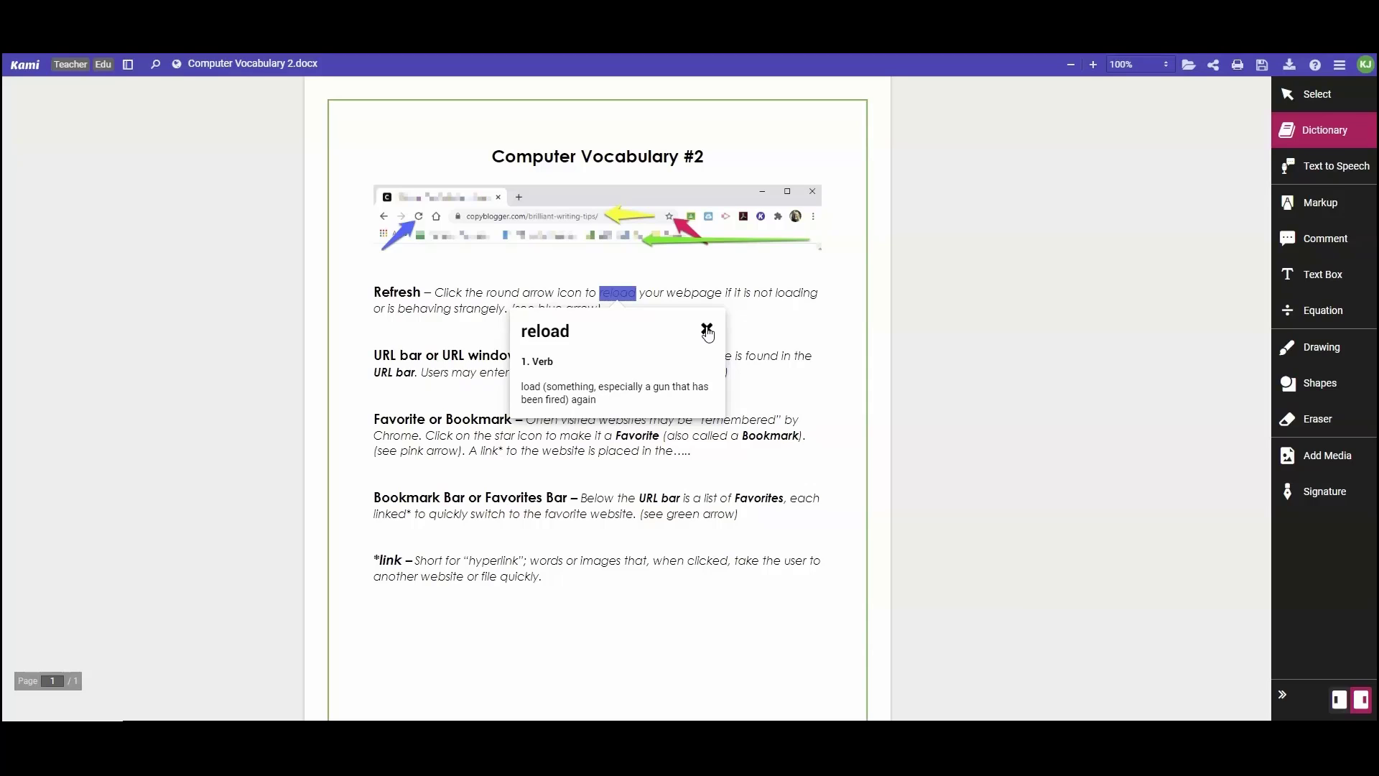
{"action": "left_click", "coordinate": [707, 329]}
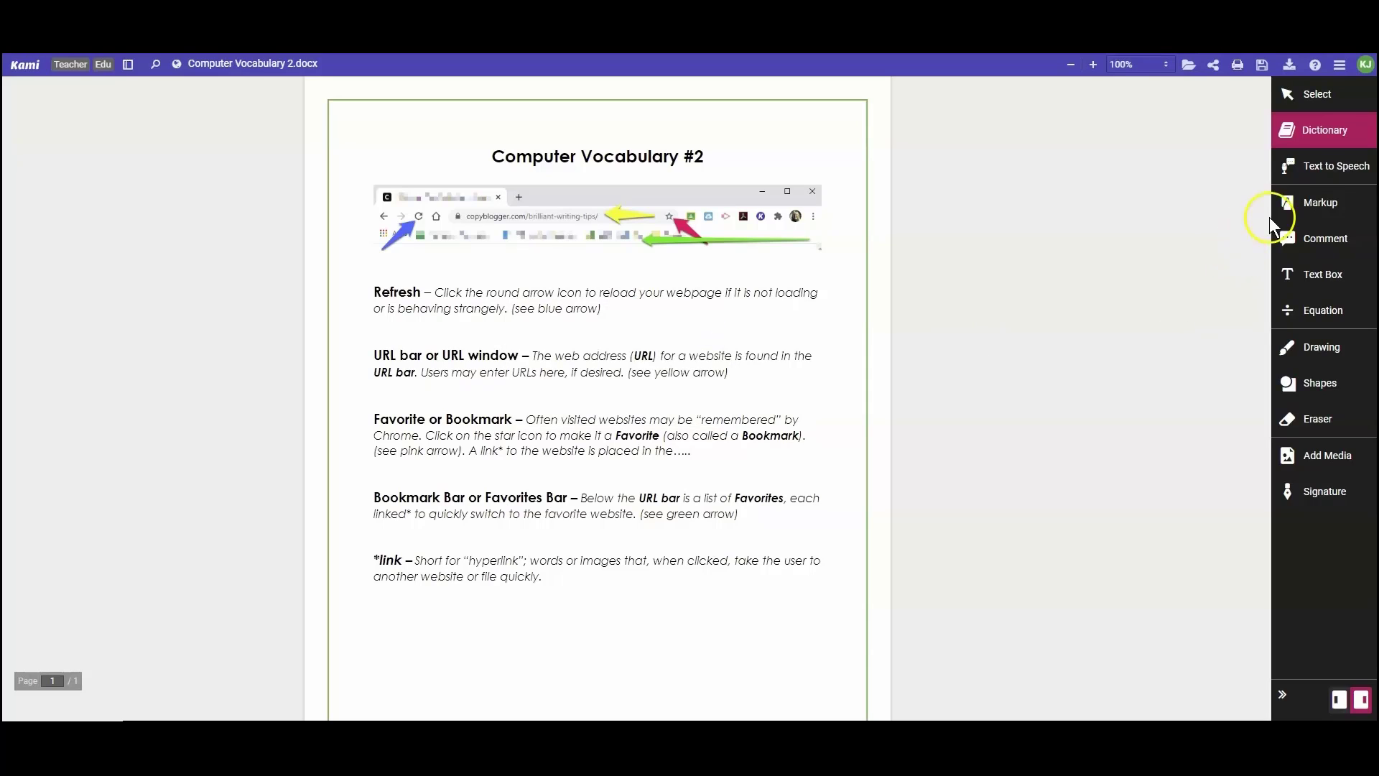
Step: Have the document read aloud from its title with Text to Speech and stop the reading in the Refresh entry
{"action": "left_click", "coordinate": [1347, 167]}
{"action": "left_click", "coordinate": [1347, 166]}
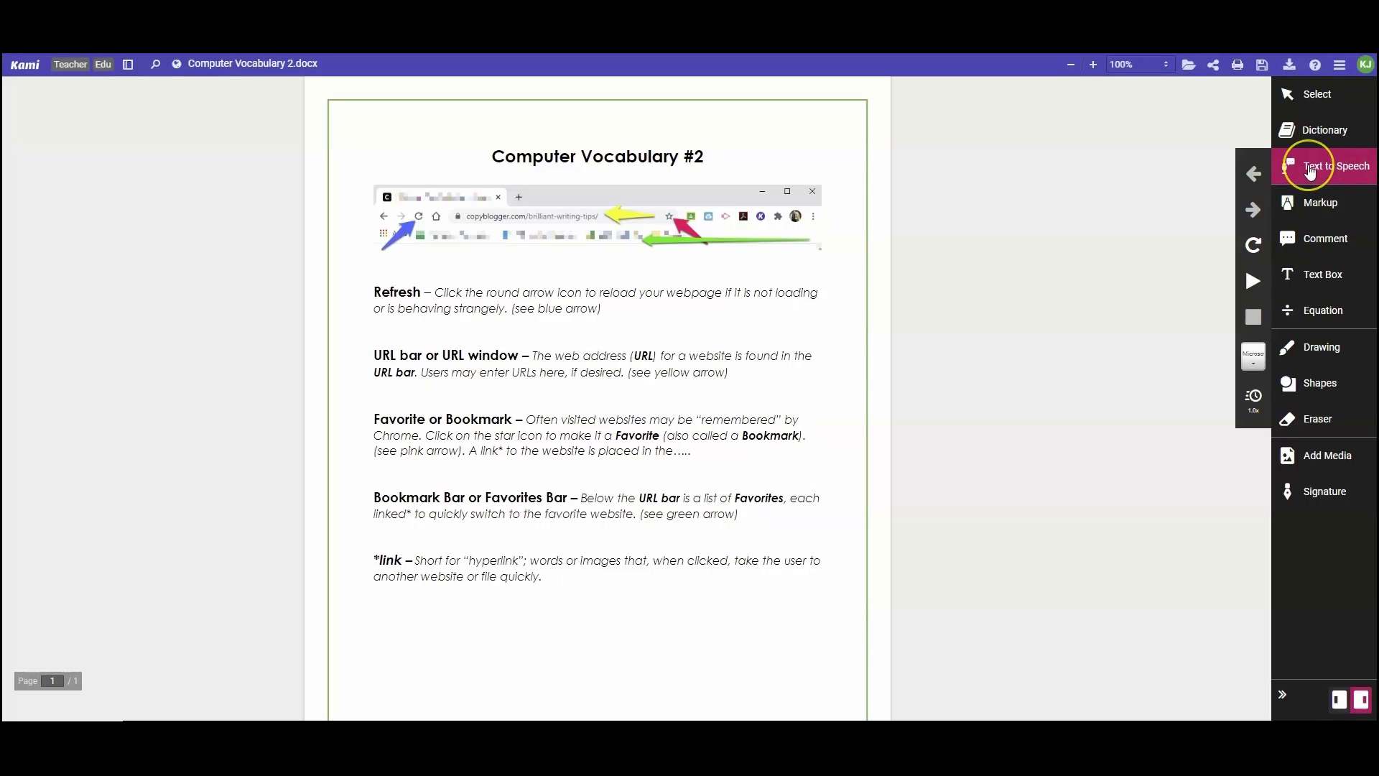
{"action": "left_click", "coordinate": [821, 326]}
{"action": "left_click", "coordinate": [1253, 282]}
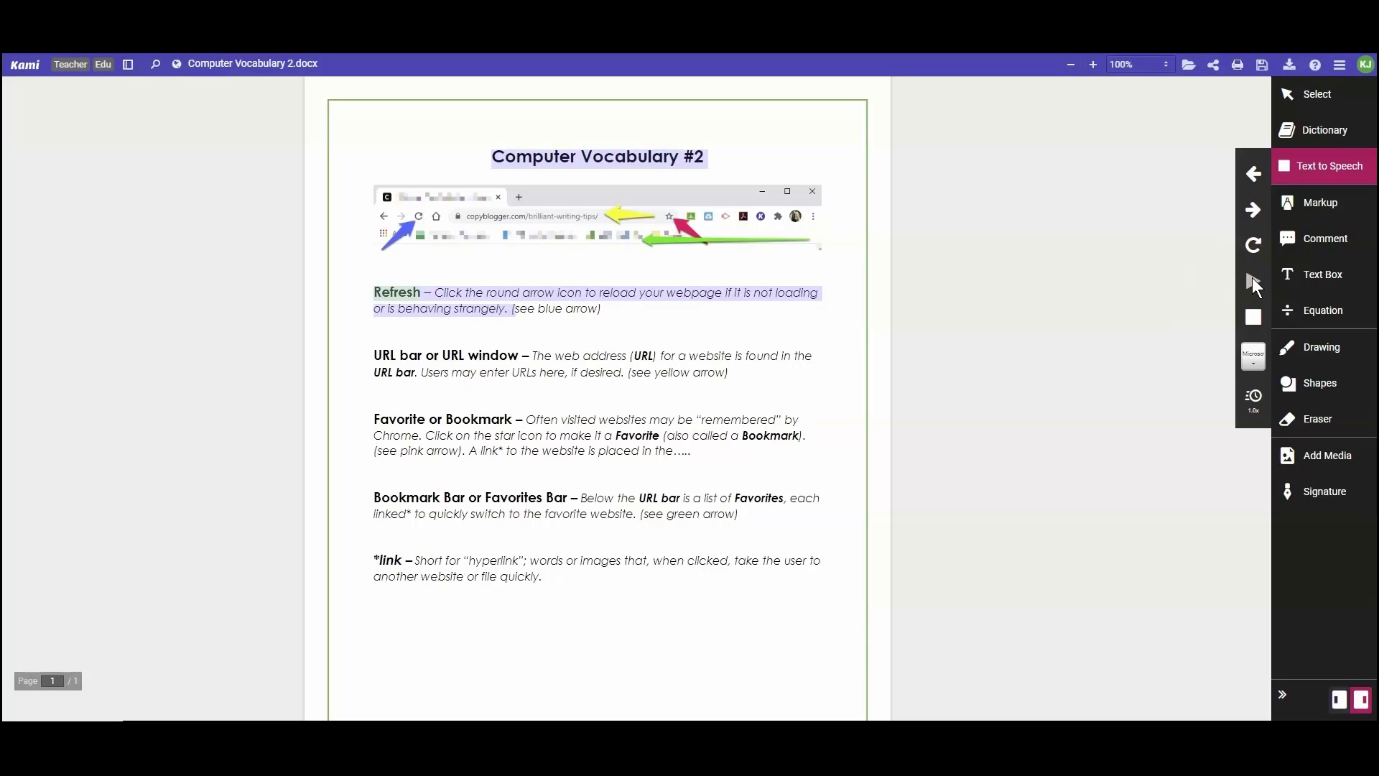
{"action": "left_click", "coordinate": [1250, 321]}
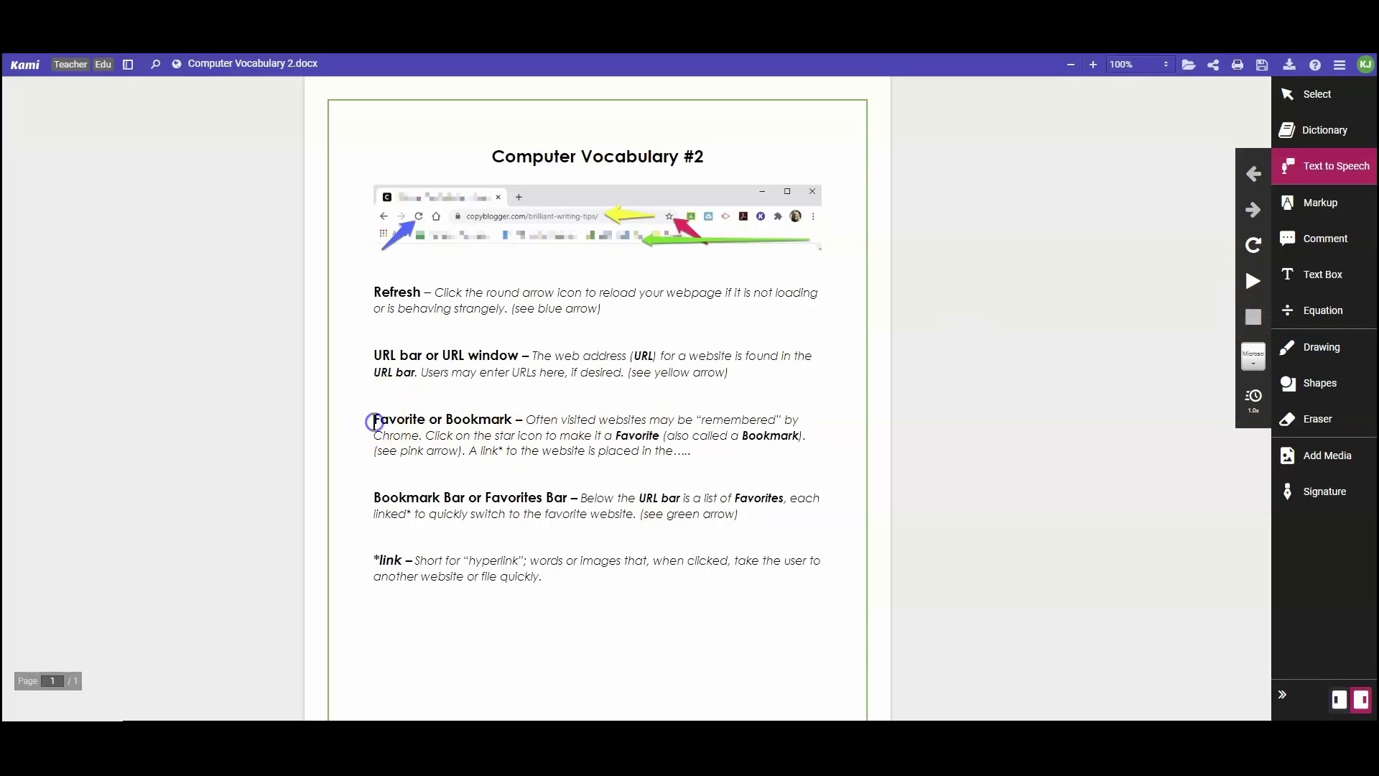
Step: Have the Favorite or Bookmark and *link entries read aloud, repeat and go back through sentences, and stop the reading
{"action": "left_click", "coordinate": [375, 420]}
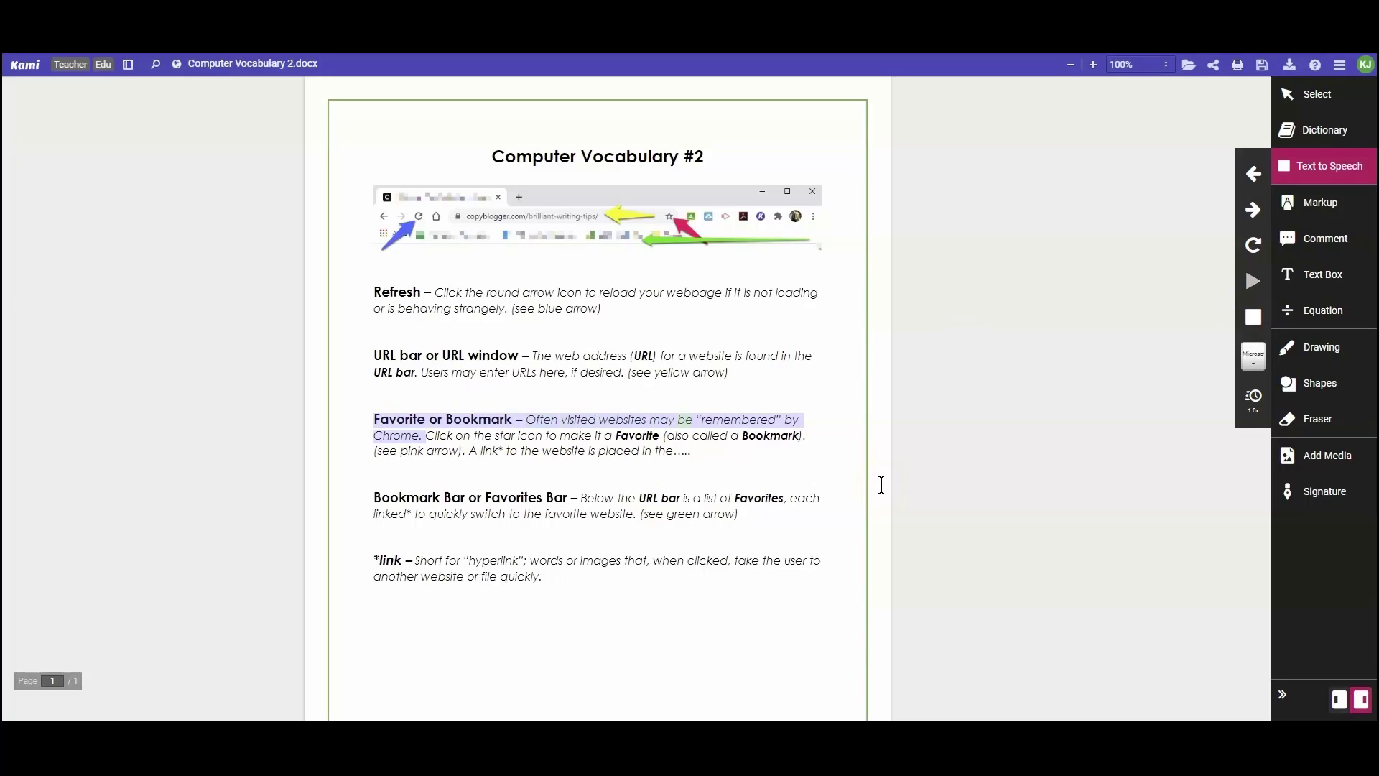
{"action": "left_click", "coordinate": [379, 560]}
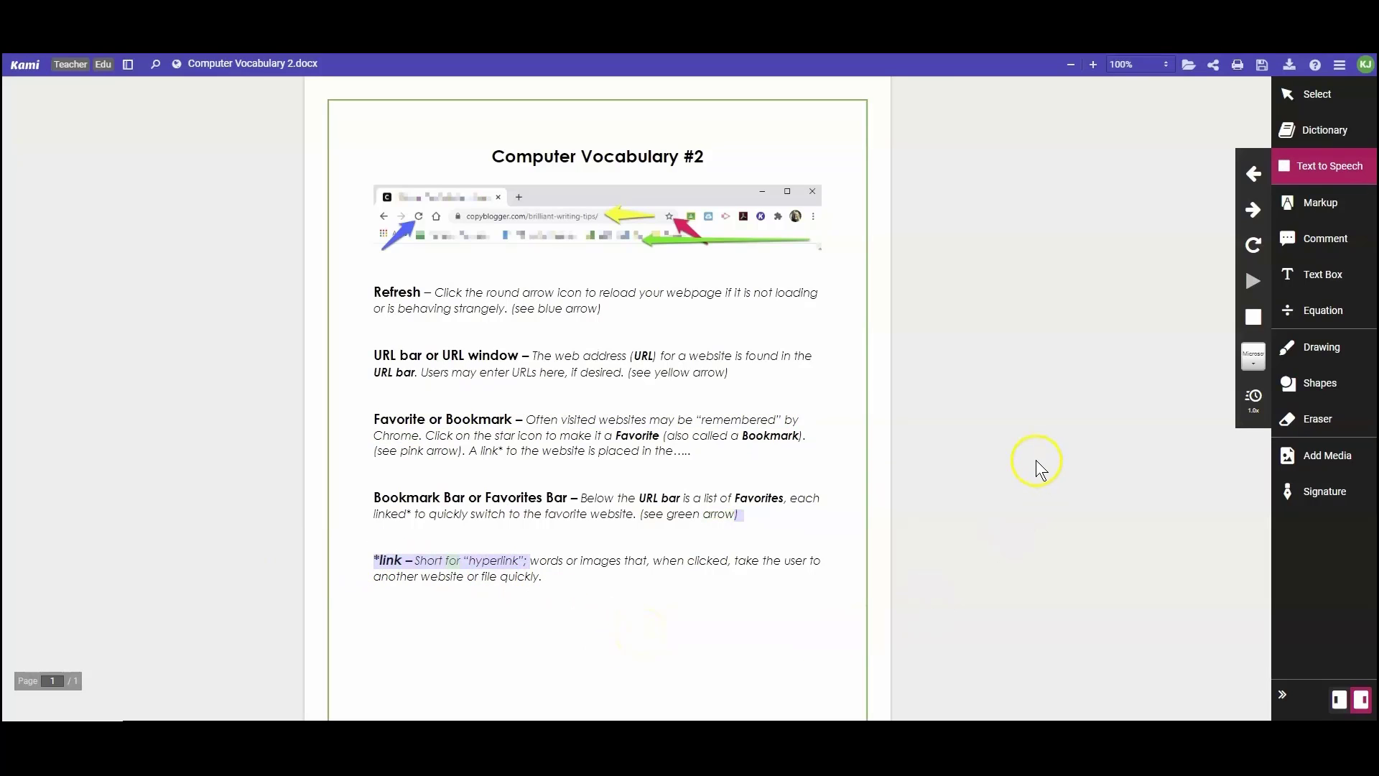
{"action": "left_click", "coordinate": [1254, 245]}
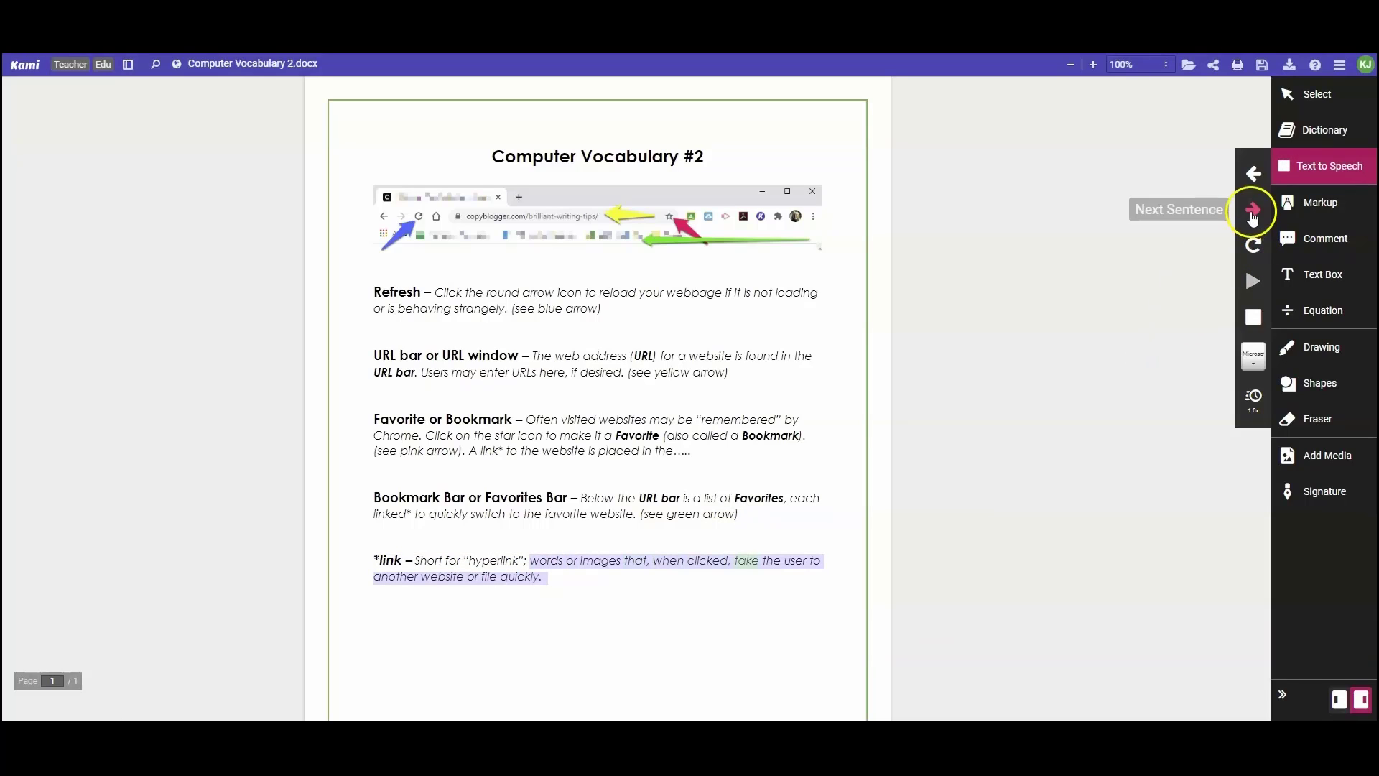
{"action": "left_click", "coordinate": [1254, 177]}
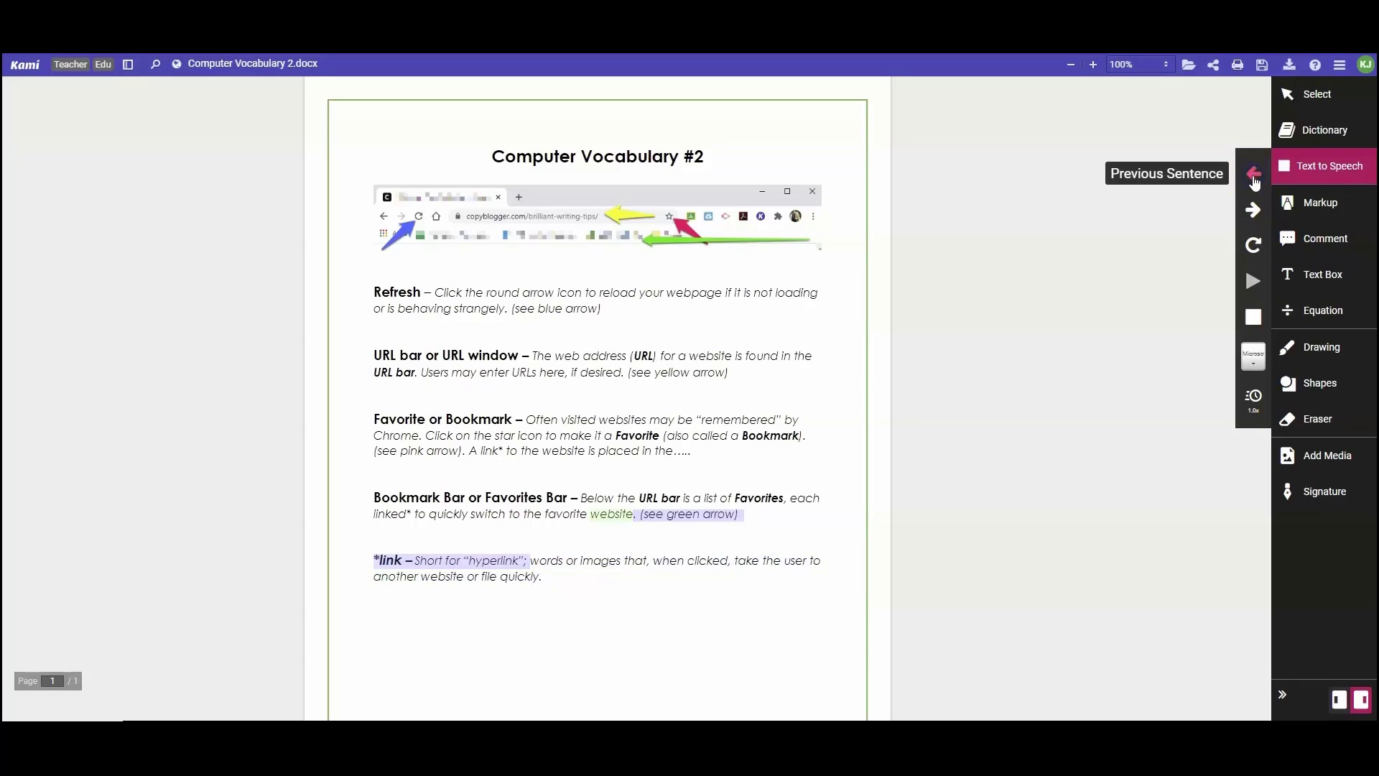
{"action": "left_click", "coordinate": [1254, 179]}
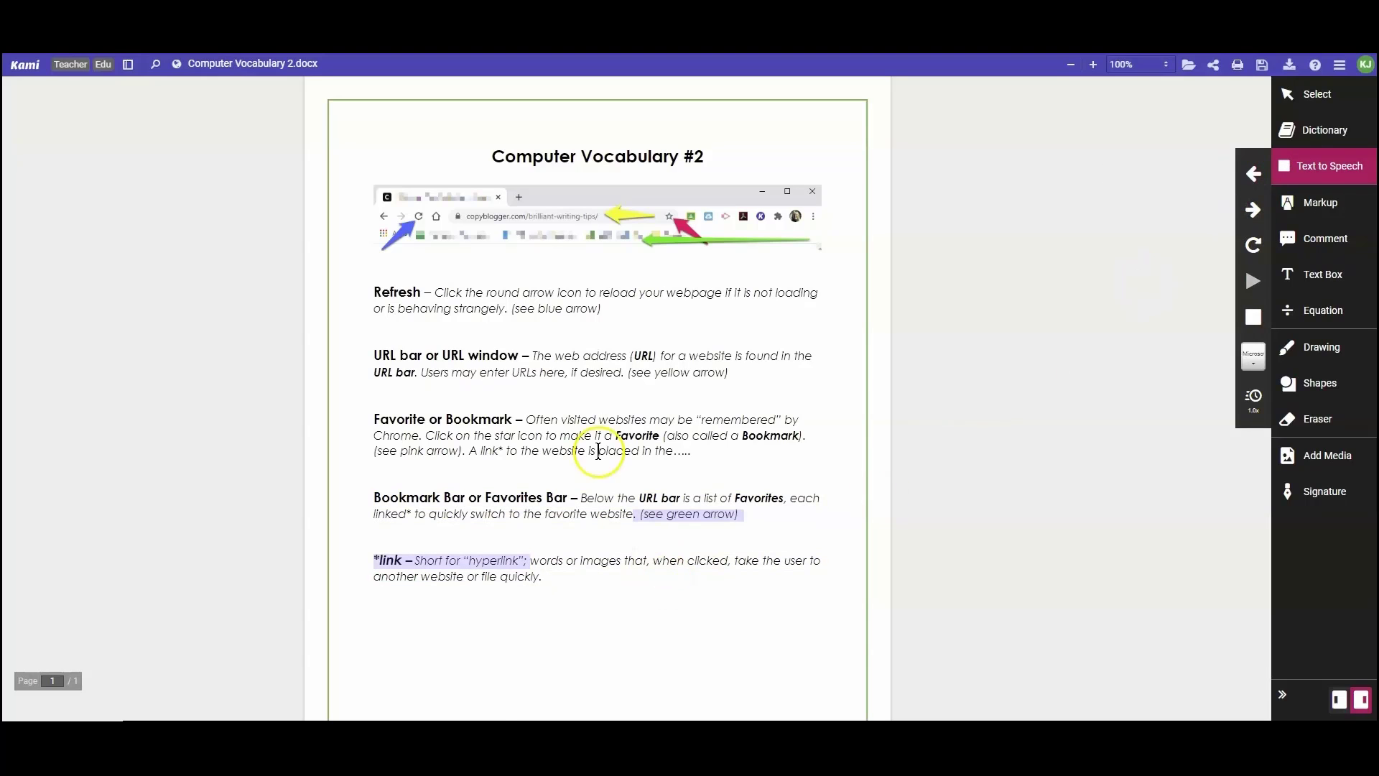
{"action": "left_click", "coordinate": [1255, 318]}
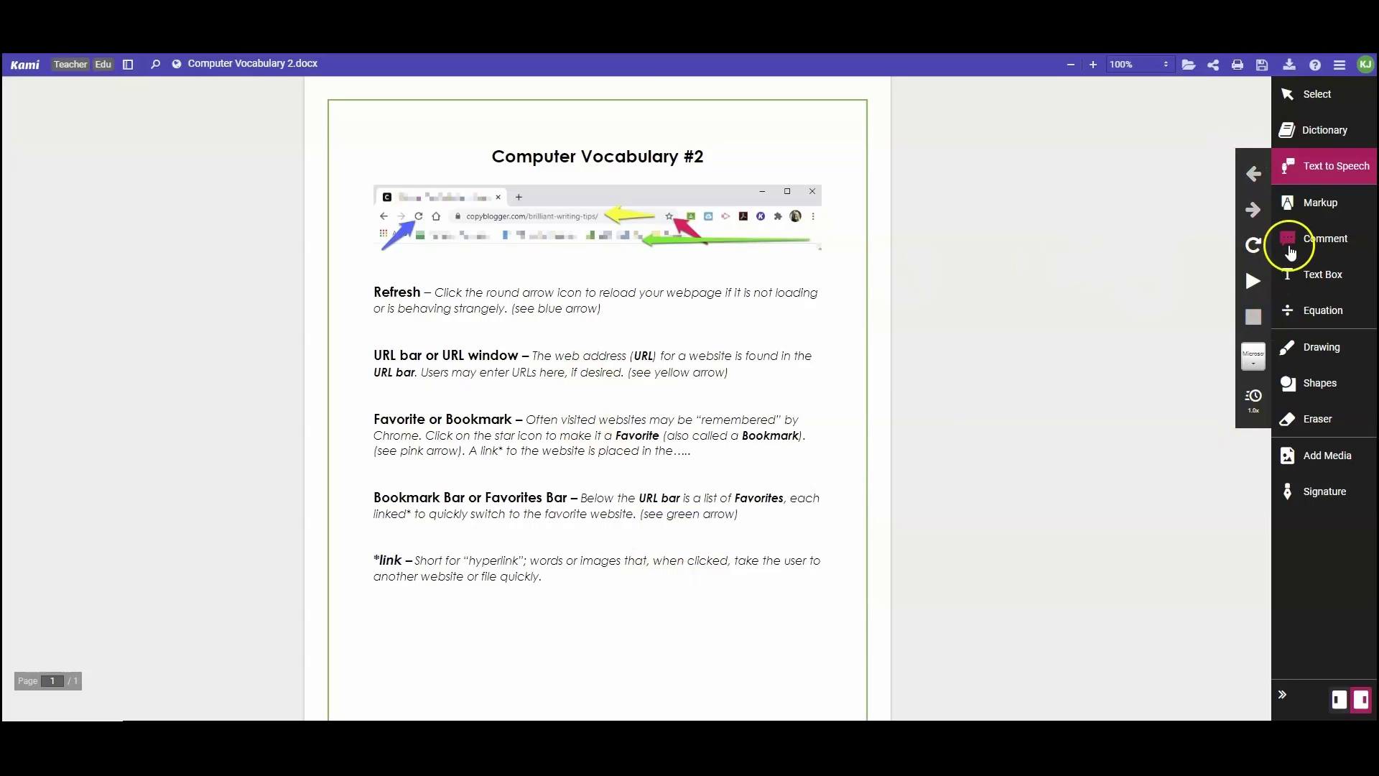
Step: Highlight the words "webpage if" in the Refresh entry in yellow with the text highlighter
{"action": "left_click", "coordinate": [1325, 202]}
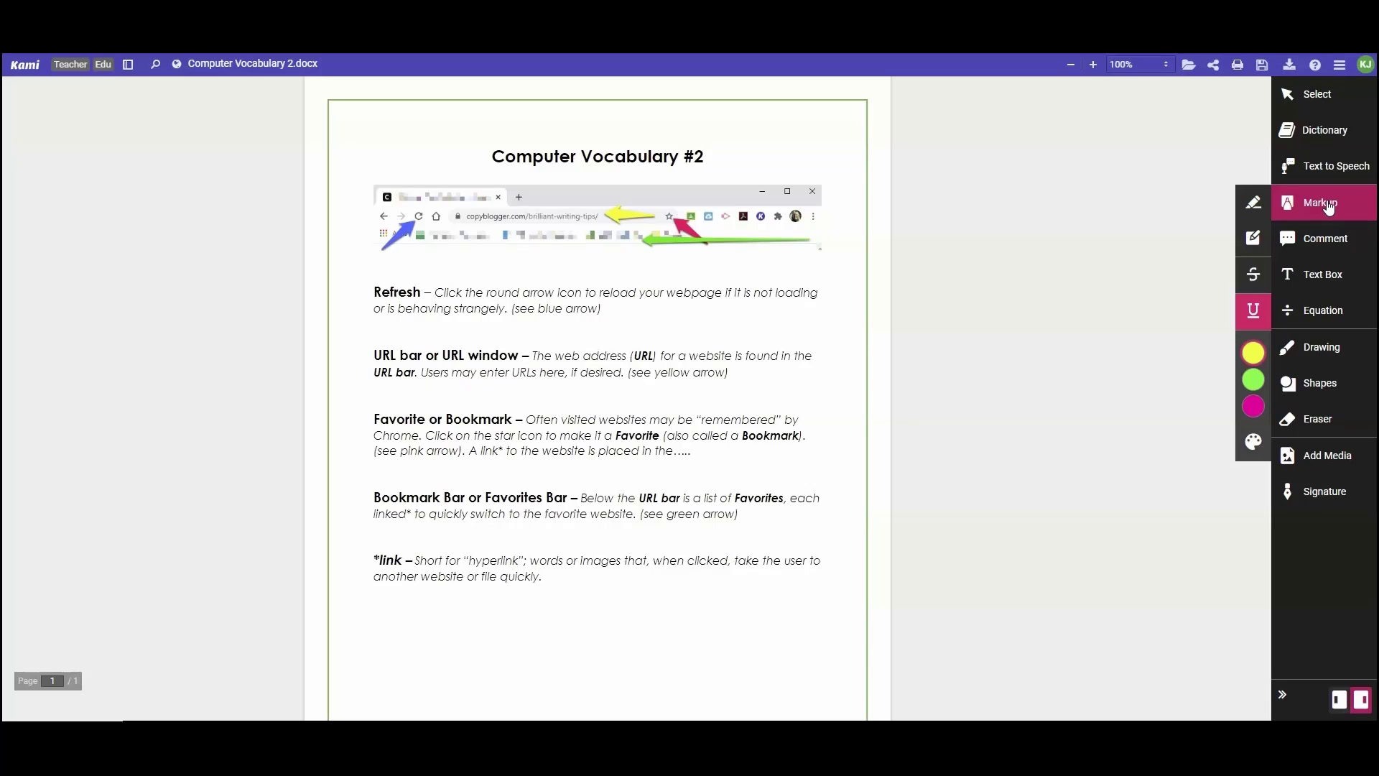
{"action": "left_click", "coordinate": [1253, 206]}
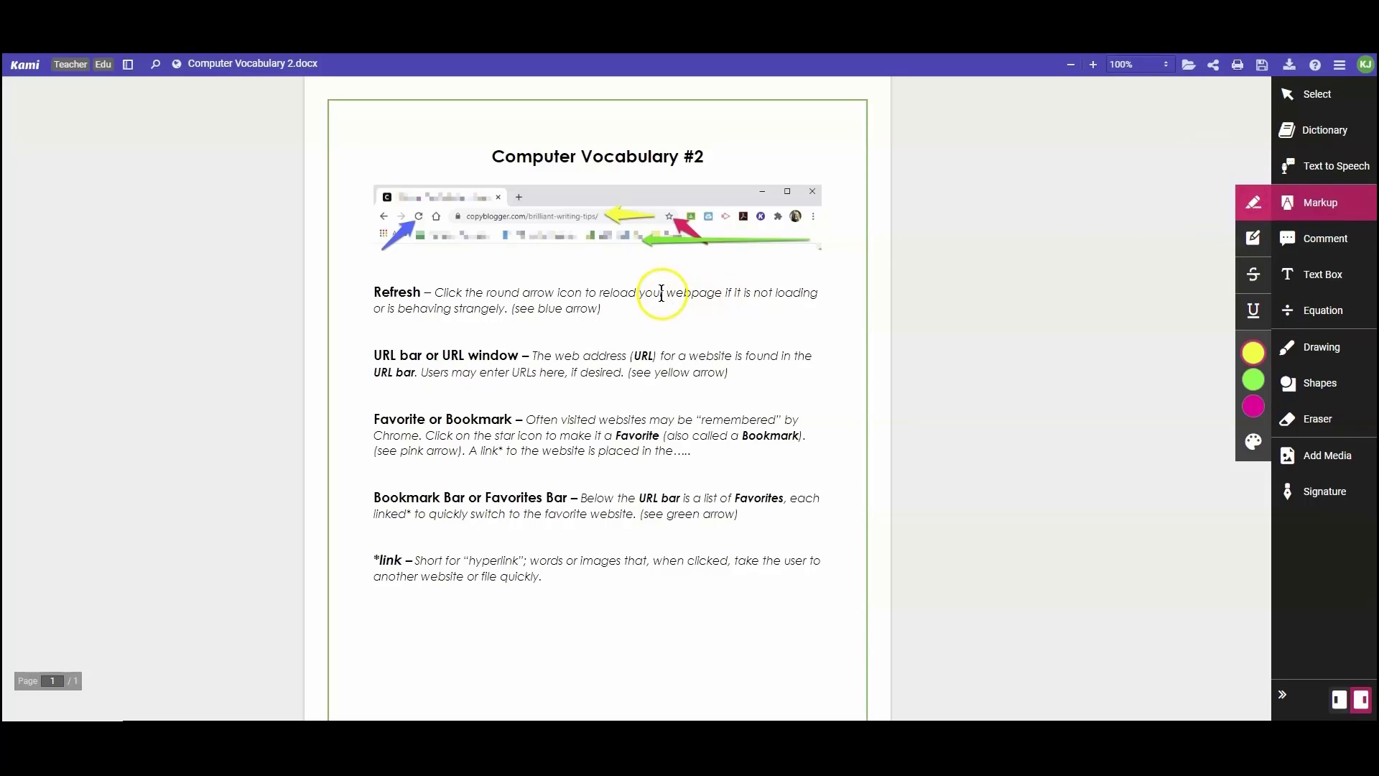
{"action": "mouse_move", "coordinate": [662, 293]}
{"action": "left_mouse_down"}
{"action": "mouse_move", "coordinate": [760, 268]}
{"action": "mouse_move", "coordinate": [731, 293]}
{"action": "left_mouse_up"}
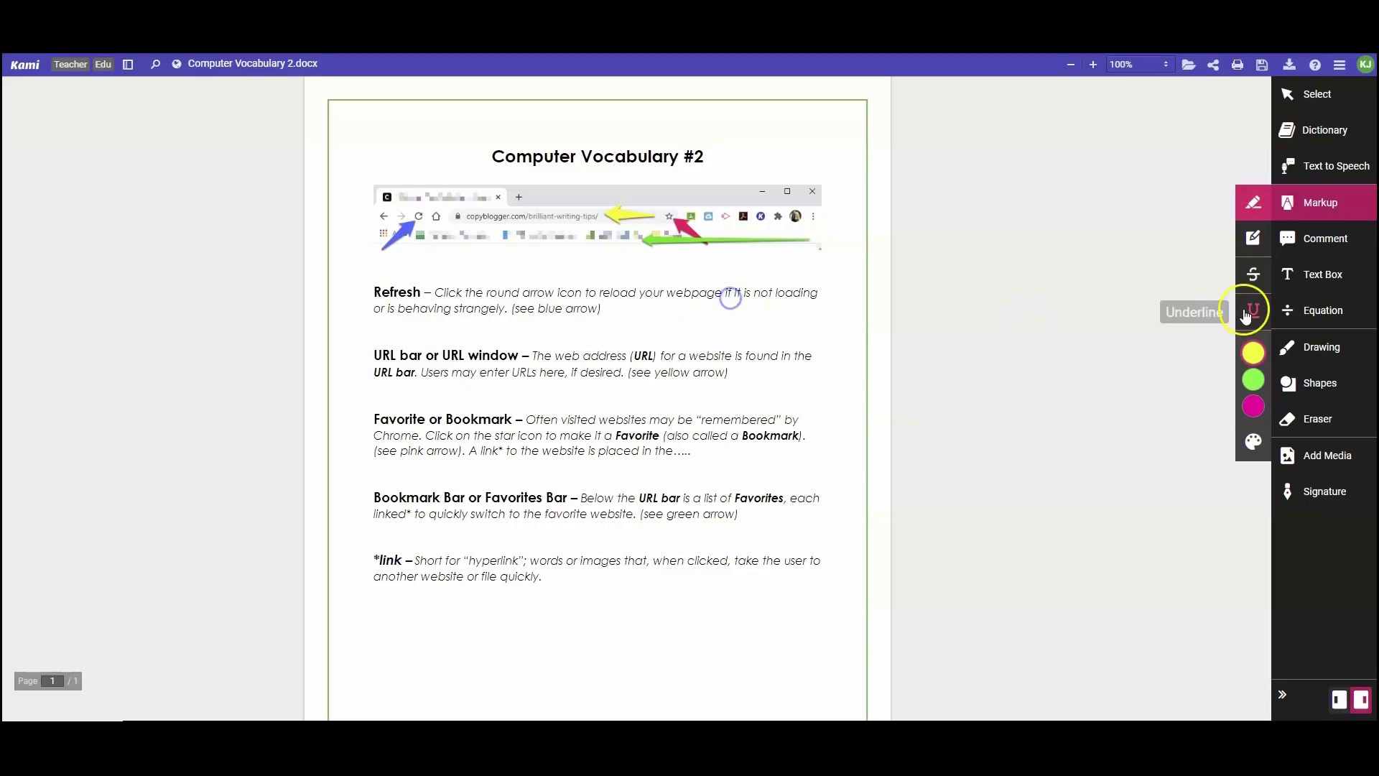
Step: Add a green box highlight over "Click the round arrow icon" in the Refresh entry
{"action": "left_click", "coordinate": [1262, 244]}
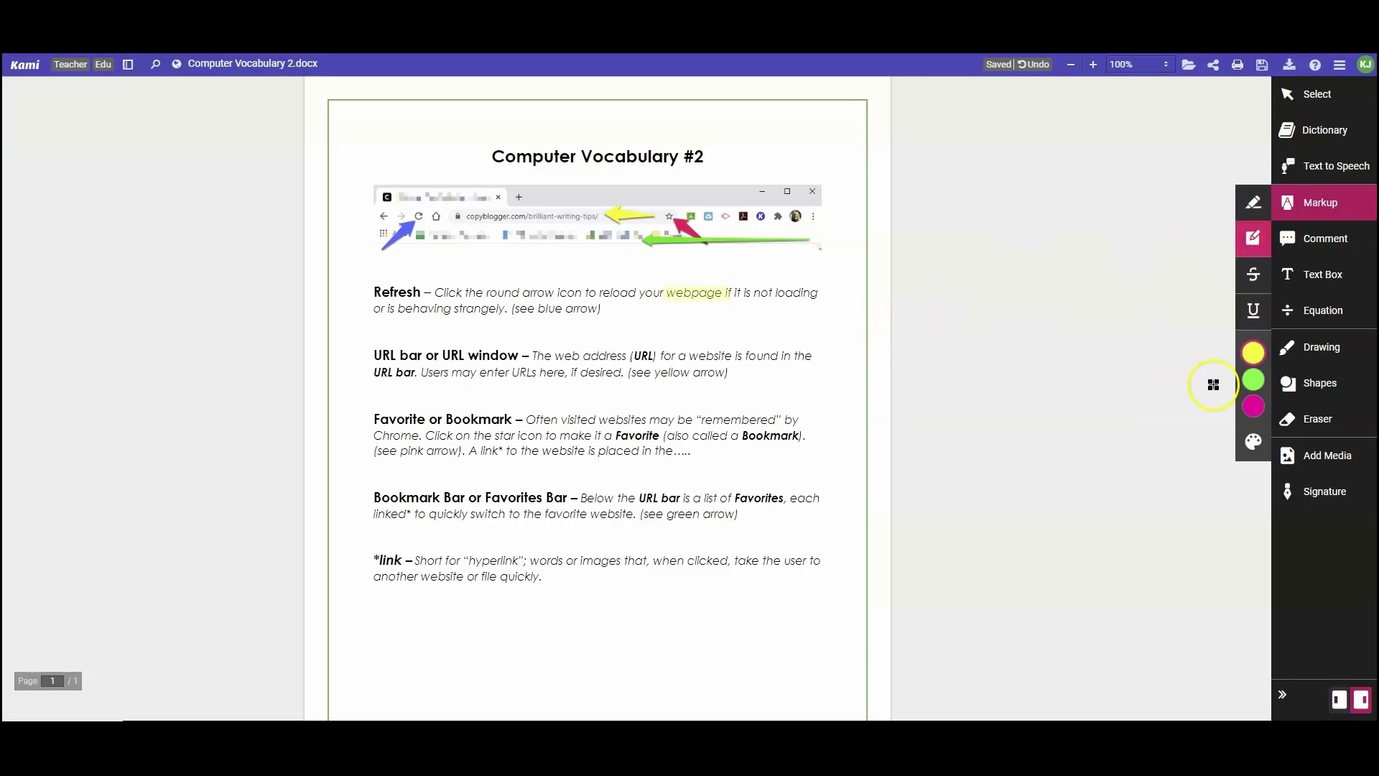
{"action": "left_click", "coordinate": [1254, 381]}
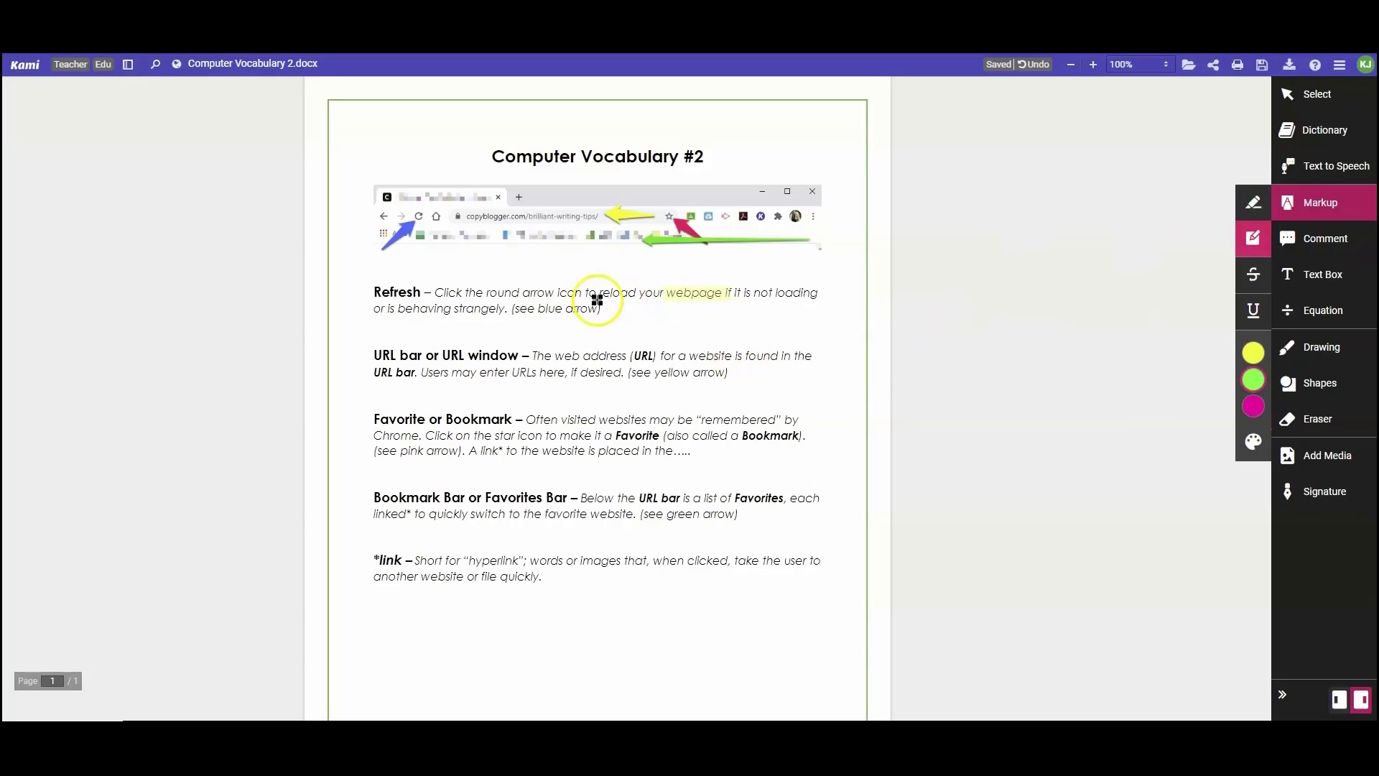
{"action": "left_click_drag", "start_coordinate": [434, 293], "coordinate": [583, 302]}
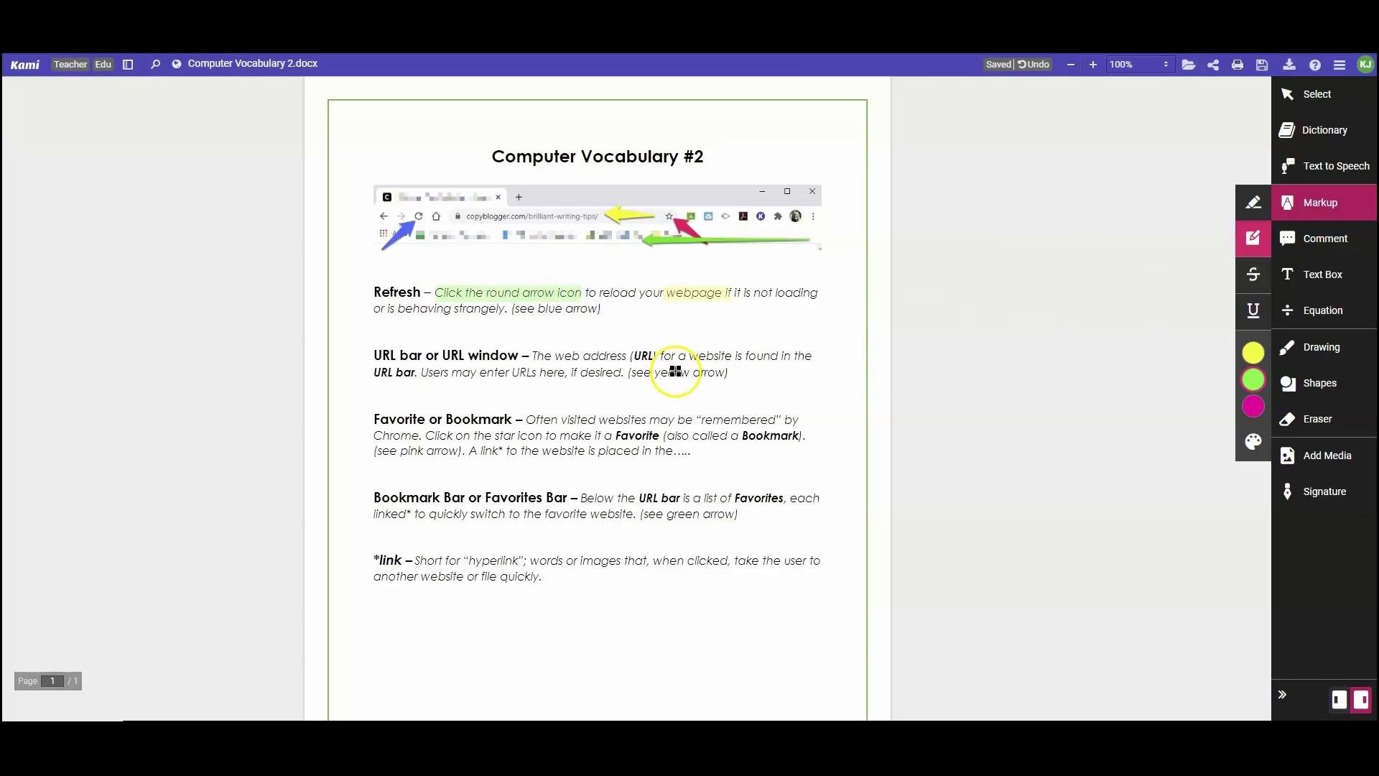
Step: In the URL bar or URL window entry, strike through "The web address" and underline "found" in yellow
{"action": "mouse_move", "coordinate": [1253, 363]}
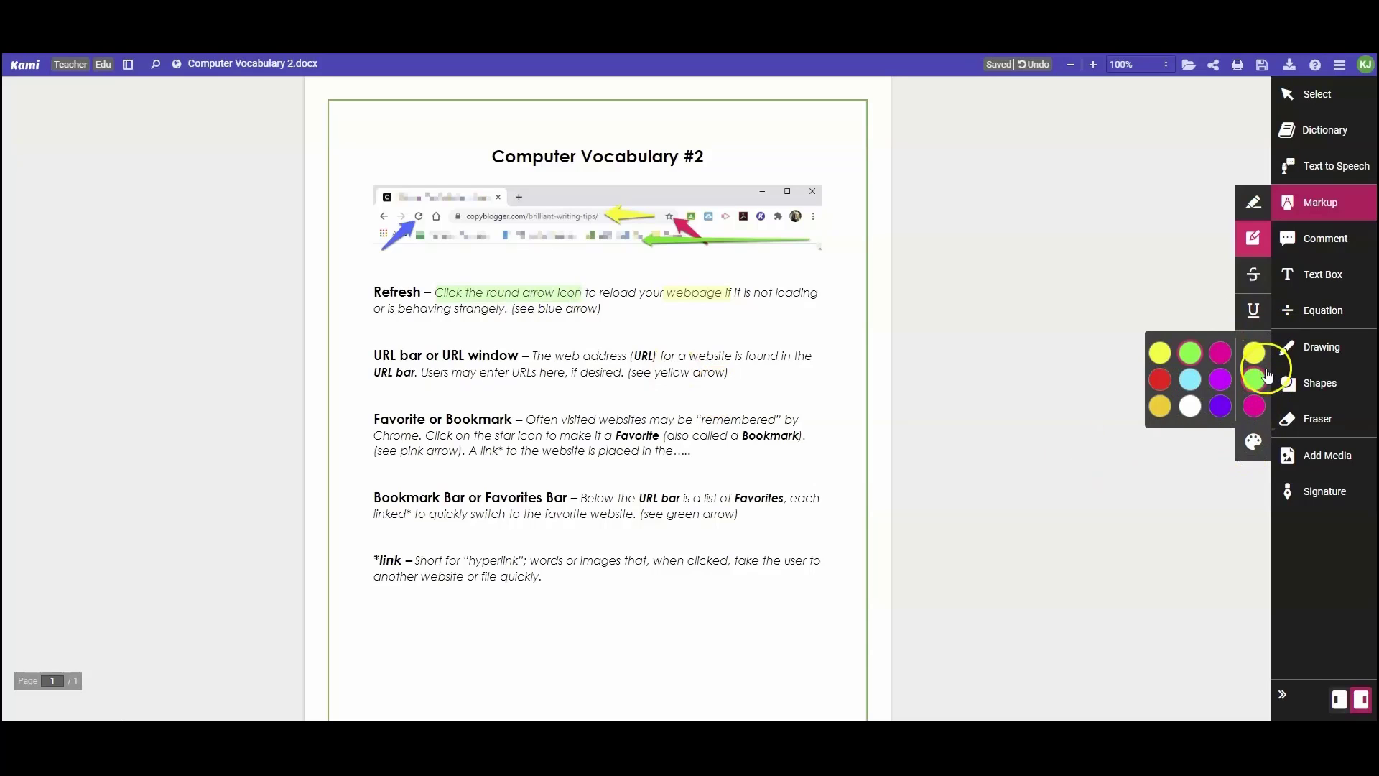
{"action": "left_click", "coordinate": [1253, 274]}
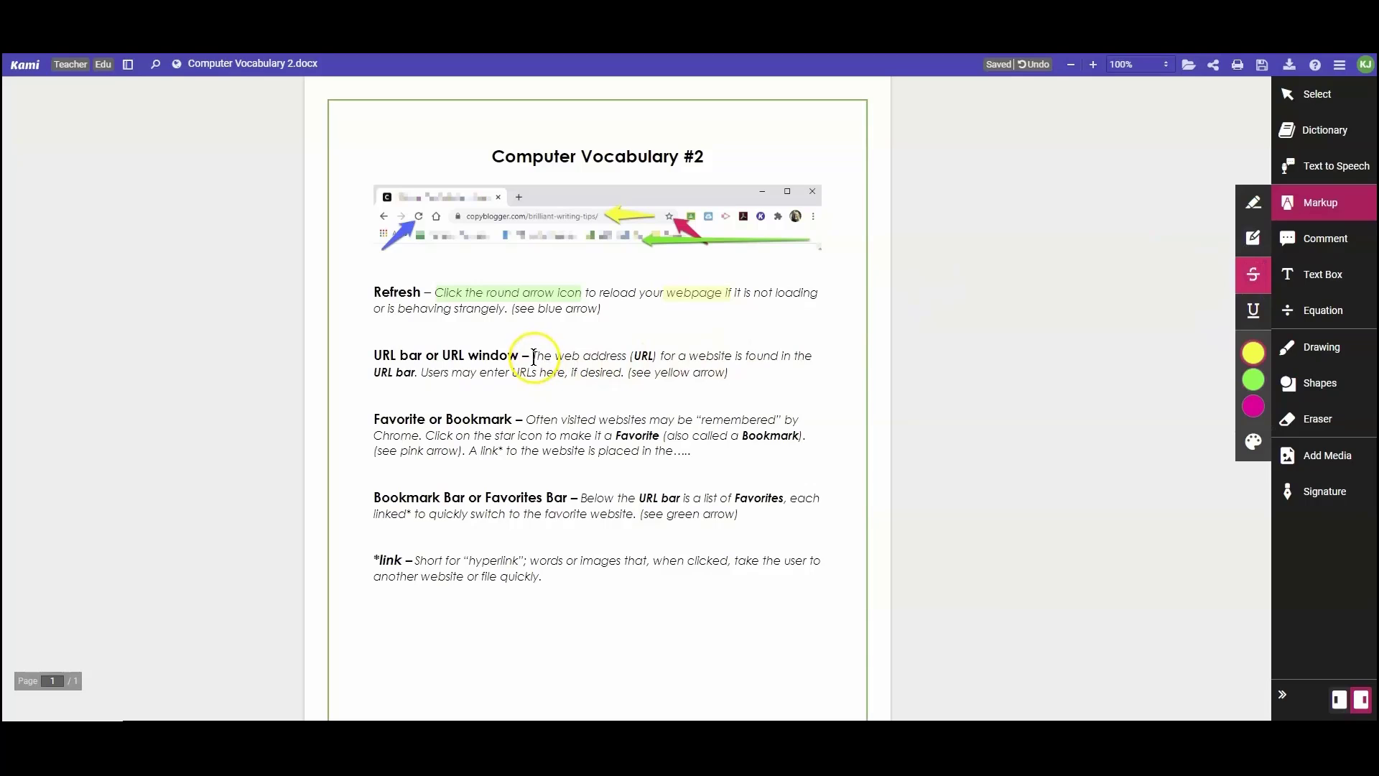
{"action": "left_click_drag", "start_coordinate": [532, 357], "coordinate": [626, 354]}
{"action": "left_click", "coordinate": [1253, 309]}
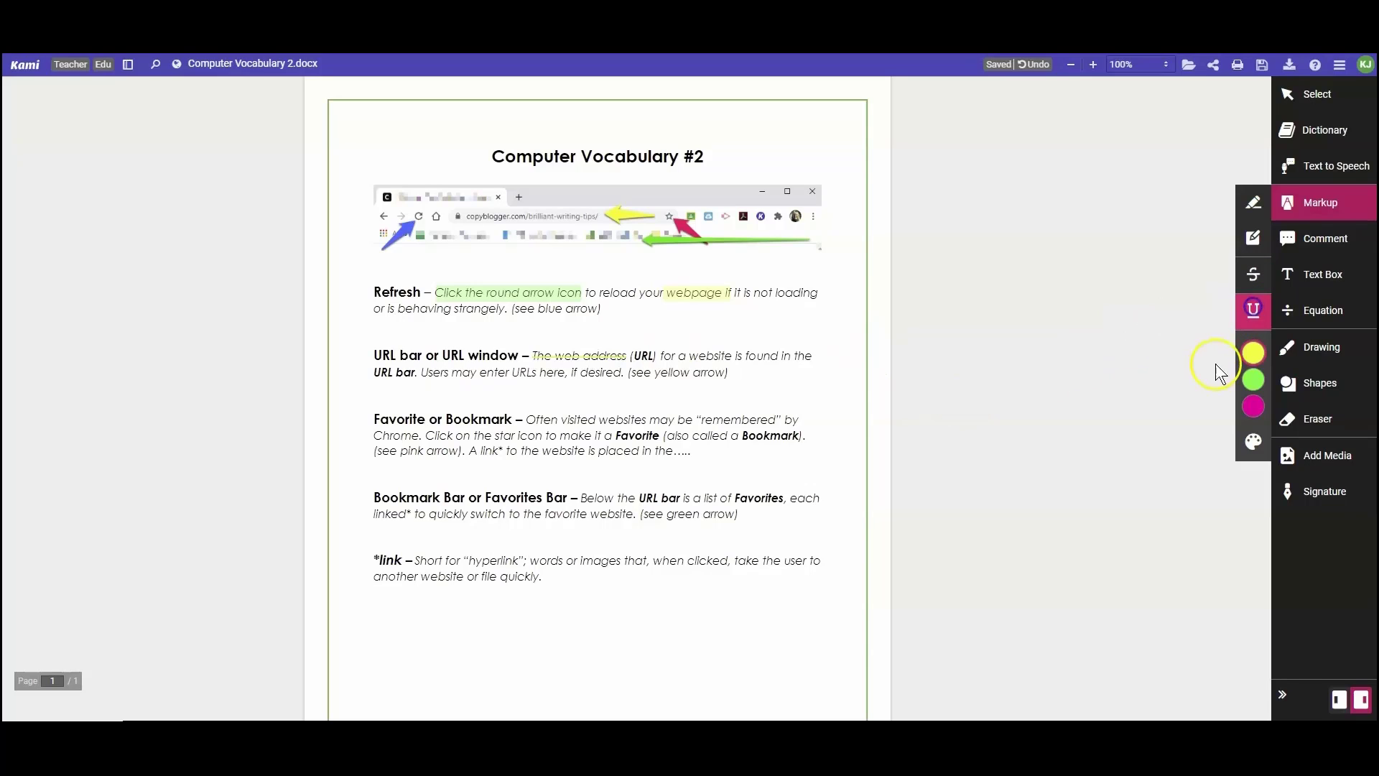
{"action": "left_click_drag", "start_coordinate": [746, 357], "coordinate": [781, 357]}
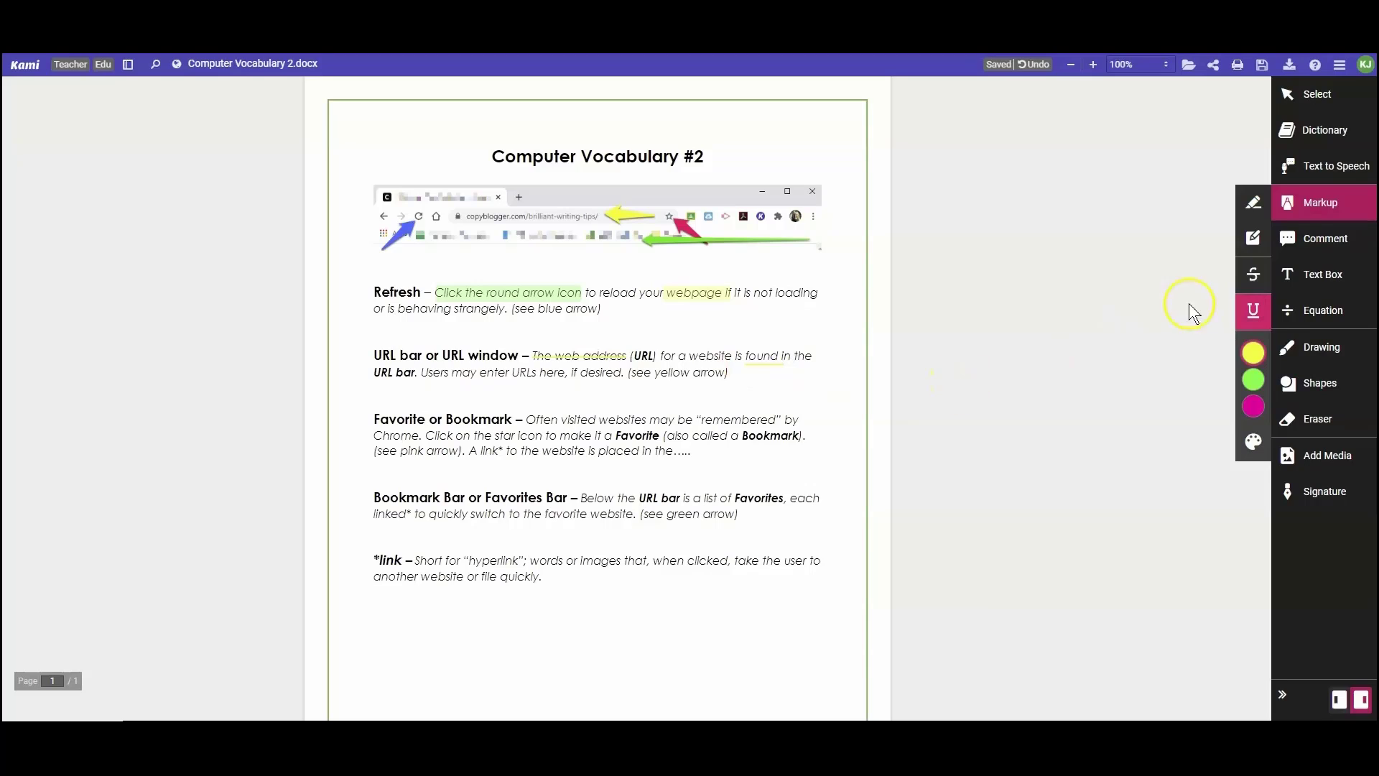
Step: Add a yellow text comment at the Favorite or Bookmark entry reading "Favorites are a great way to spend research time", dictating its ending
{"action": "left_click", "coordinate": [1319, 239]}
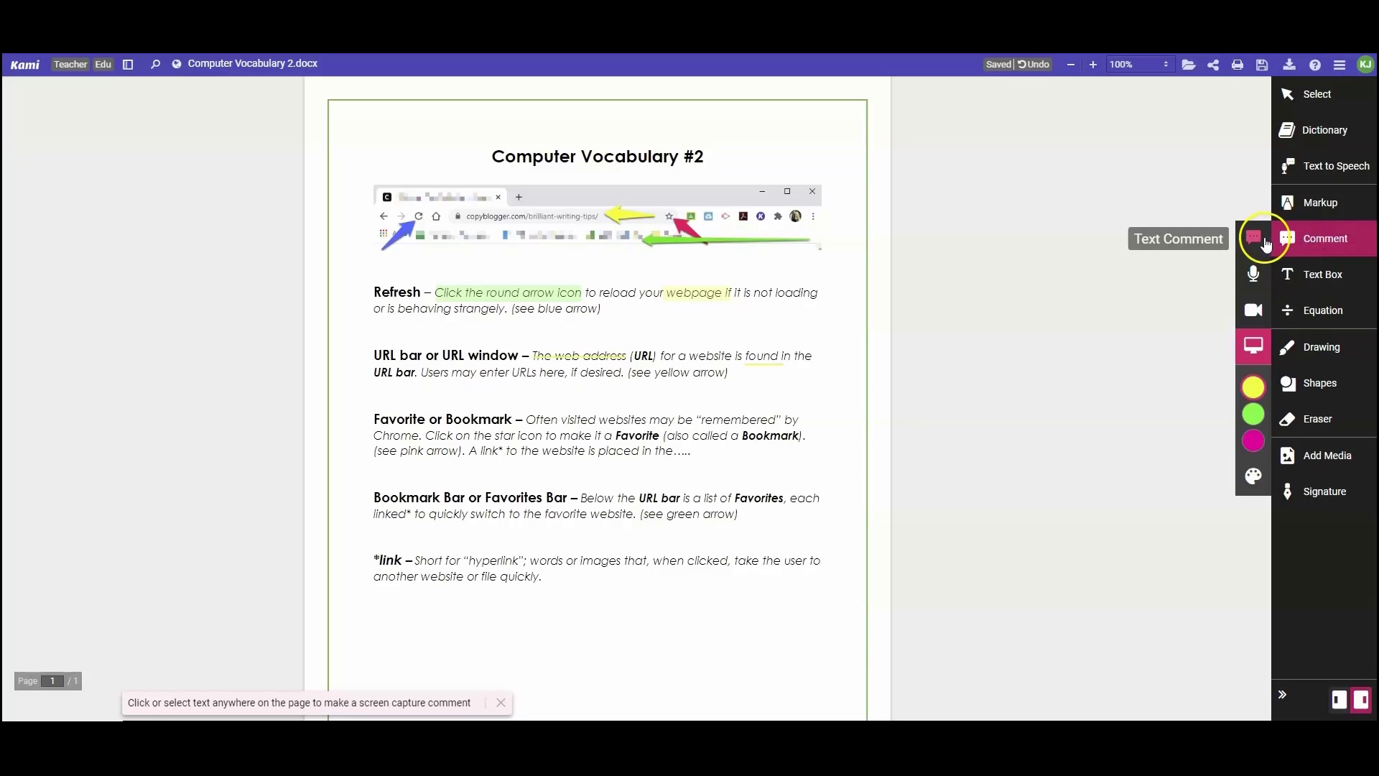
{"action": "left_click", "coordinate": [1264, 479]}
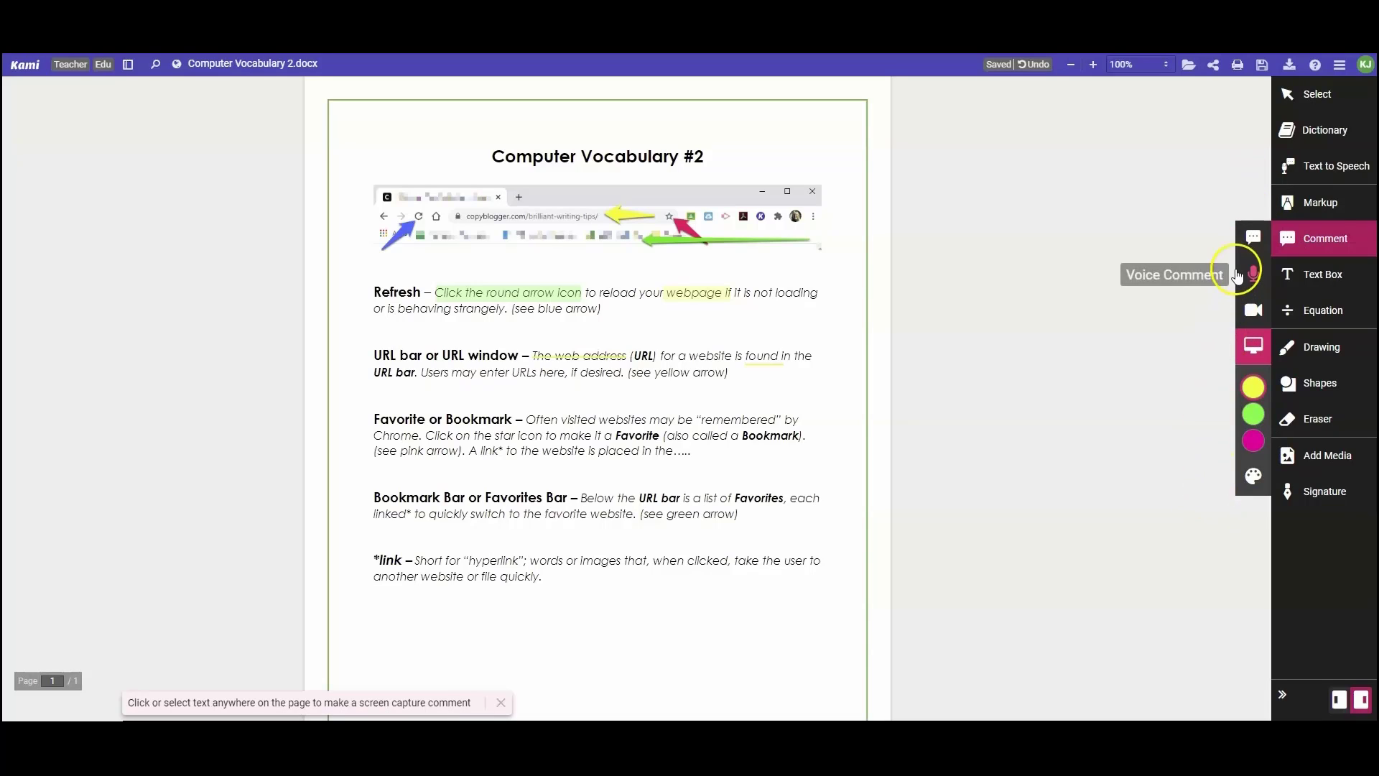
{"action": "left_click", "coordinate": [1258, 242]}
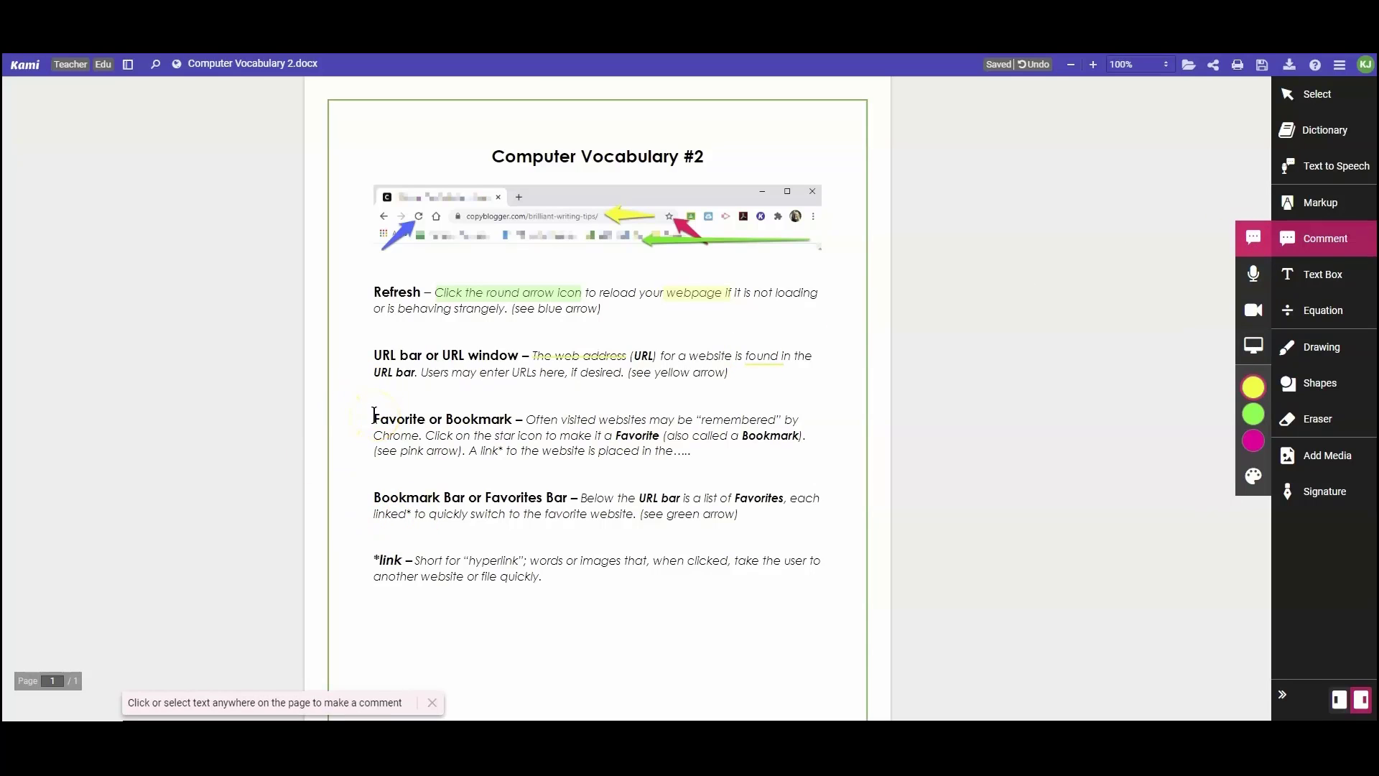
{"action": "left_click", "coordinate": [373, 413]}
{"action": "scroll", "coordinate": [374, 416], "scroll_direction": "down", "scroll_amount": 2}
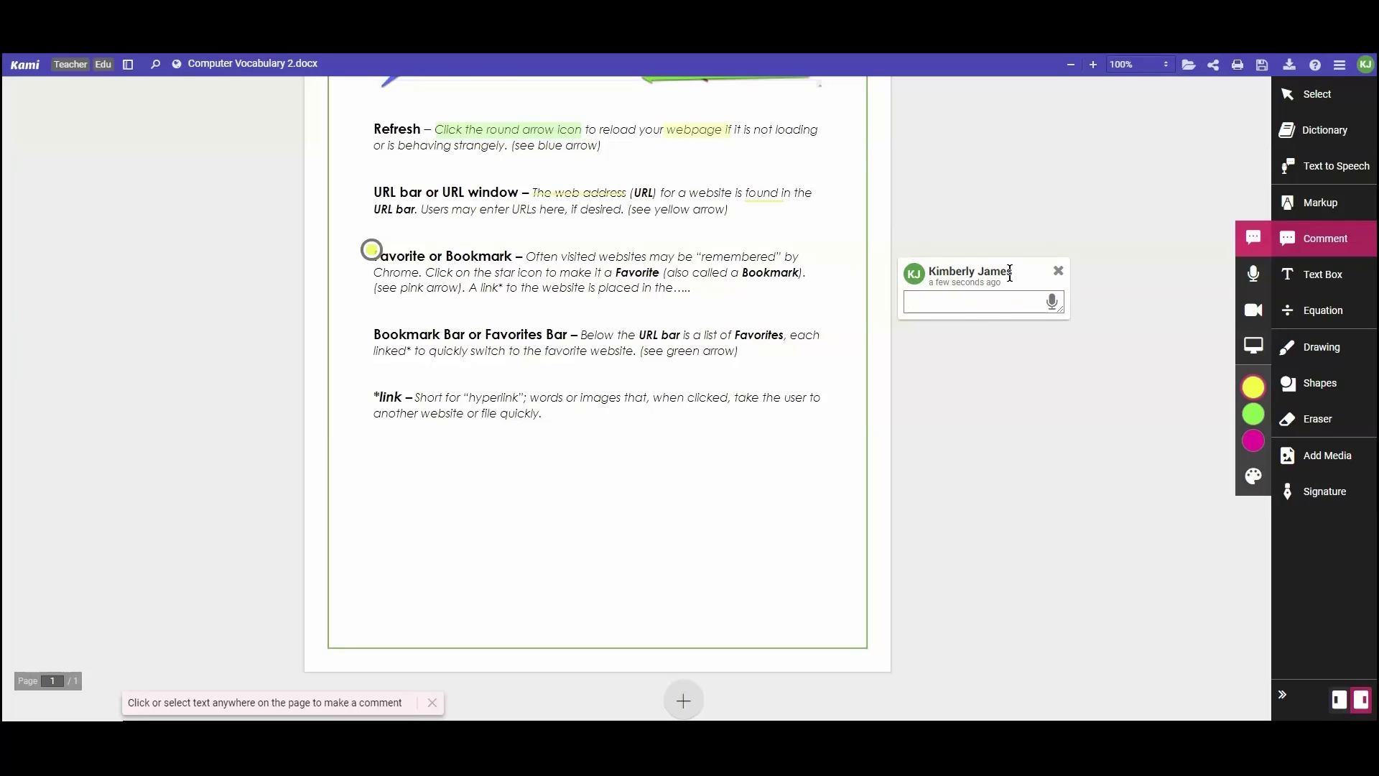
{"action": "type", "text": "vorites are"}
{"action": "left_click", "coordinate": [1052, 301]}
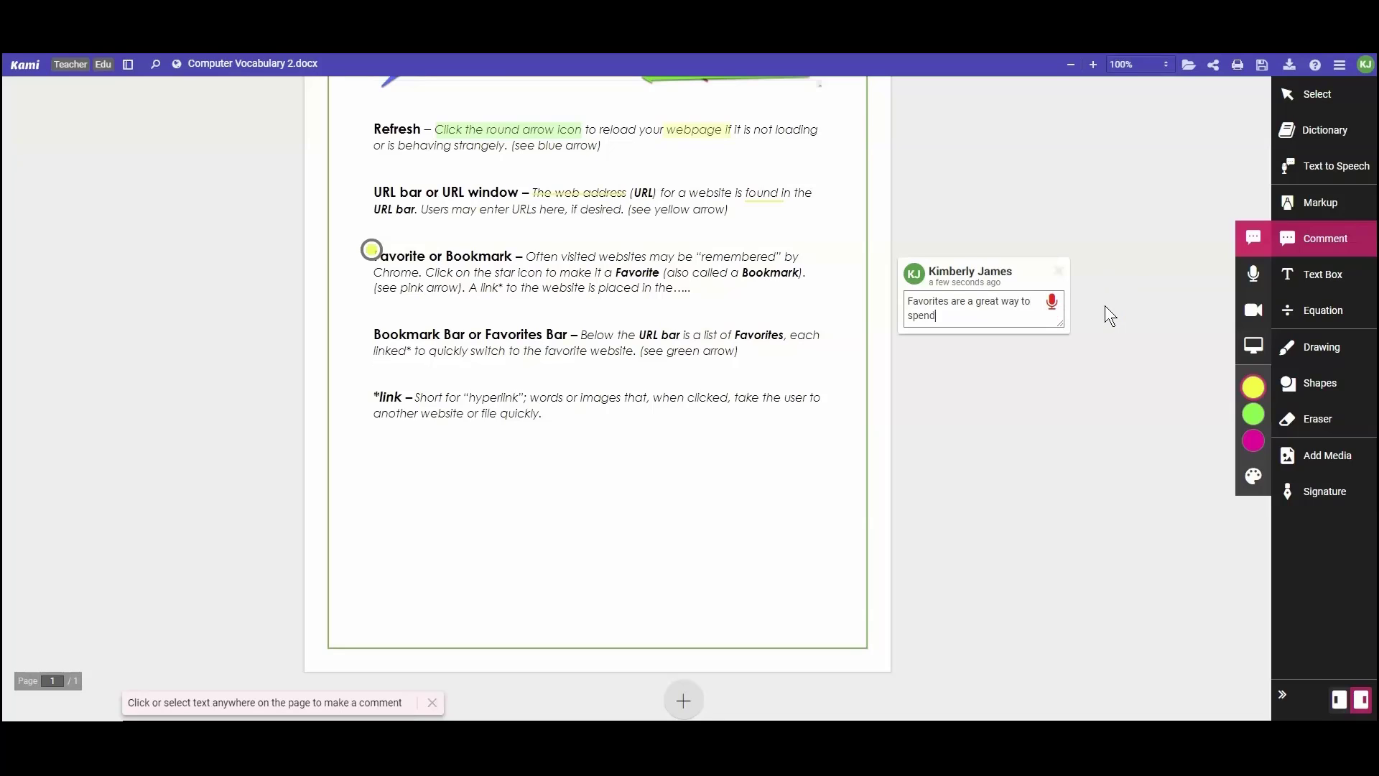
{"action": "left_click", "coordinate": [1051, 301]}
Step: Record a voice comment of about 9 seconds at the start of the Bookmark Bar or Favorites Bar entry
{"action": "left_click", "coordinate": [1251, 273]}
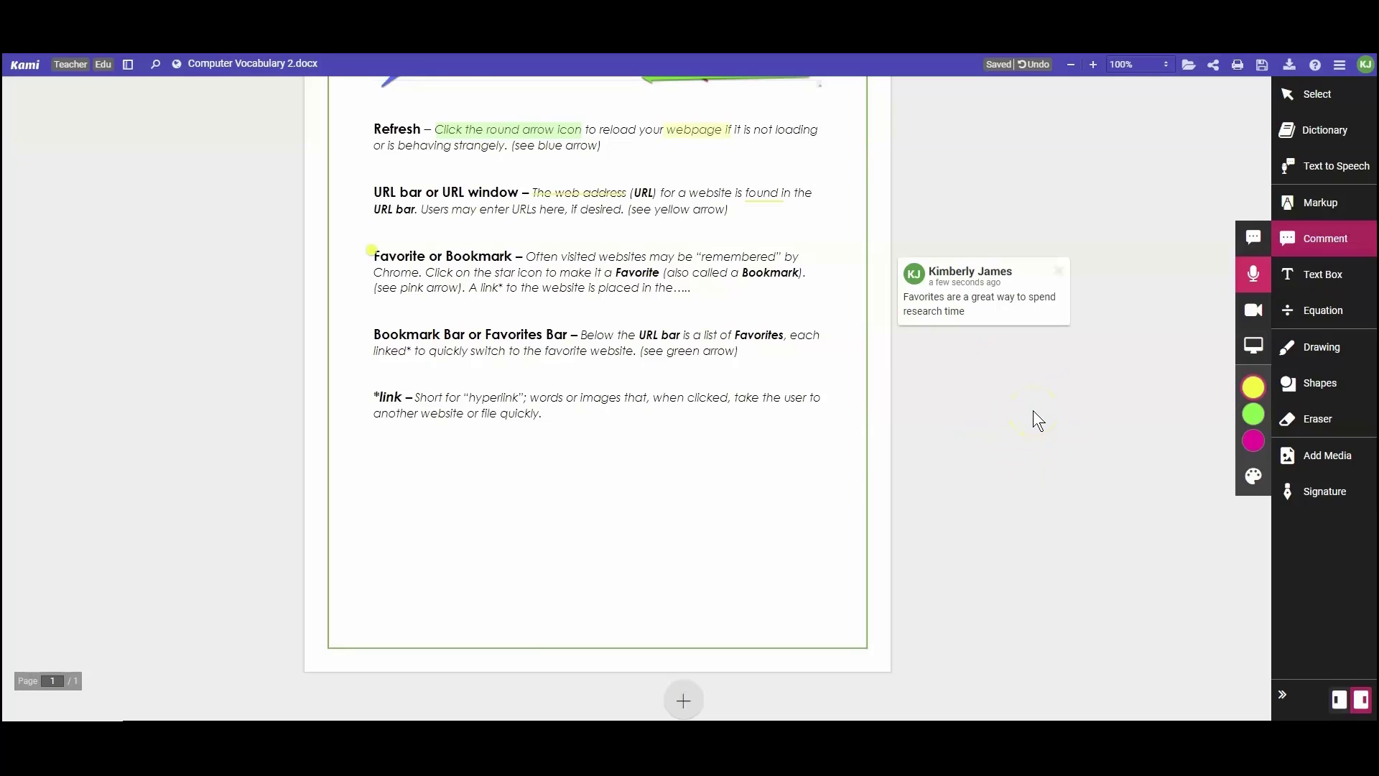
{"action": "left_click", "coordinate": [372, 333]}
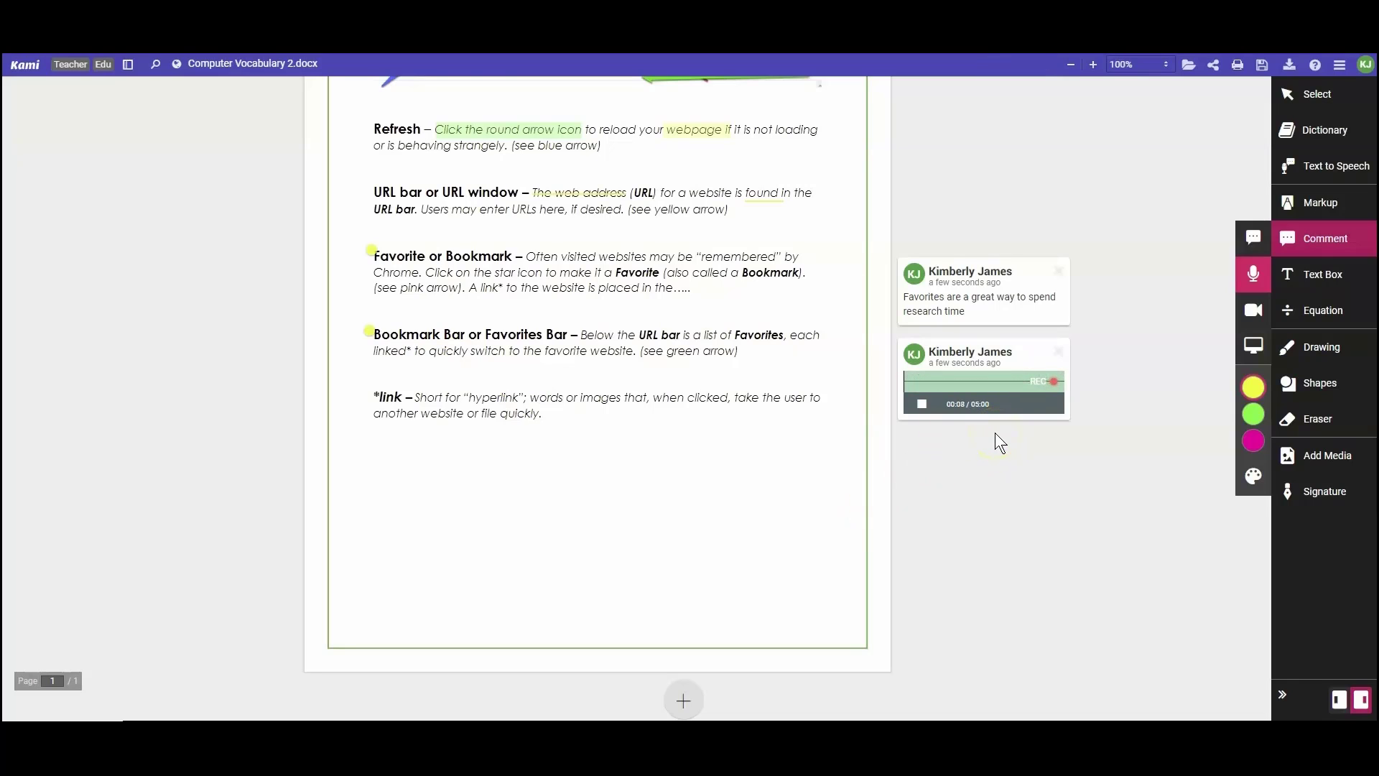
{"action": "left_click", "coordinate": [922, 404]}
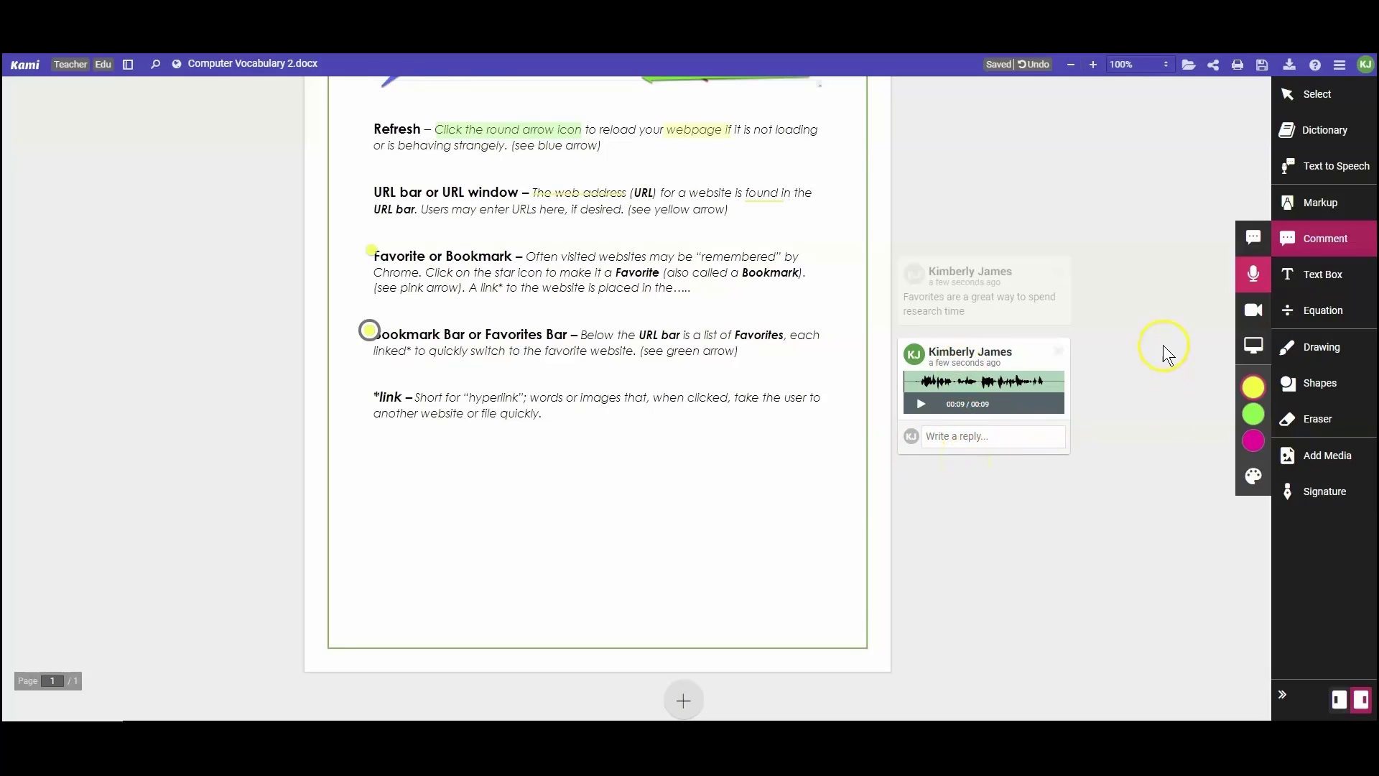
{"action": "left_click", "coordinate": [1253, 312]}
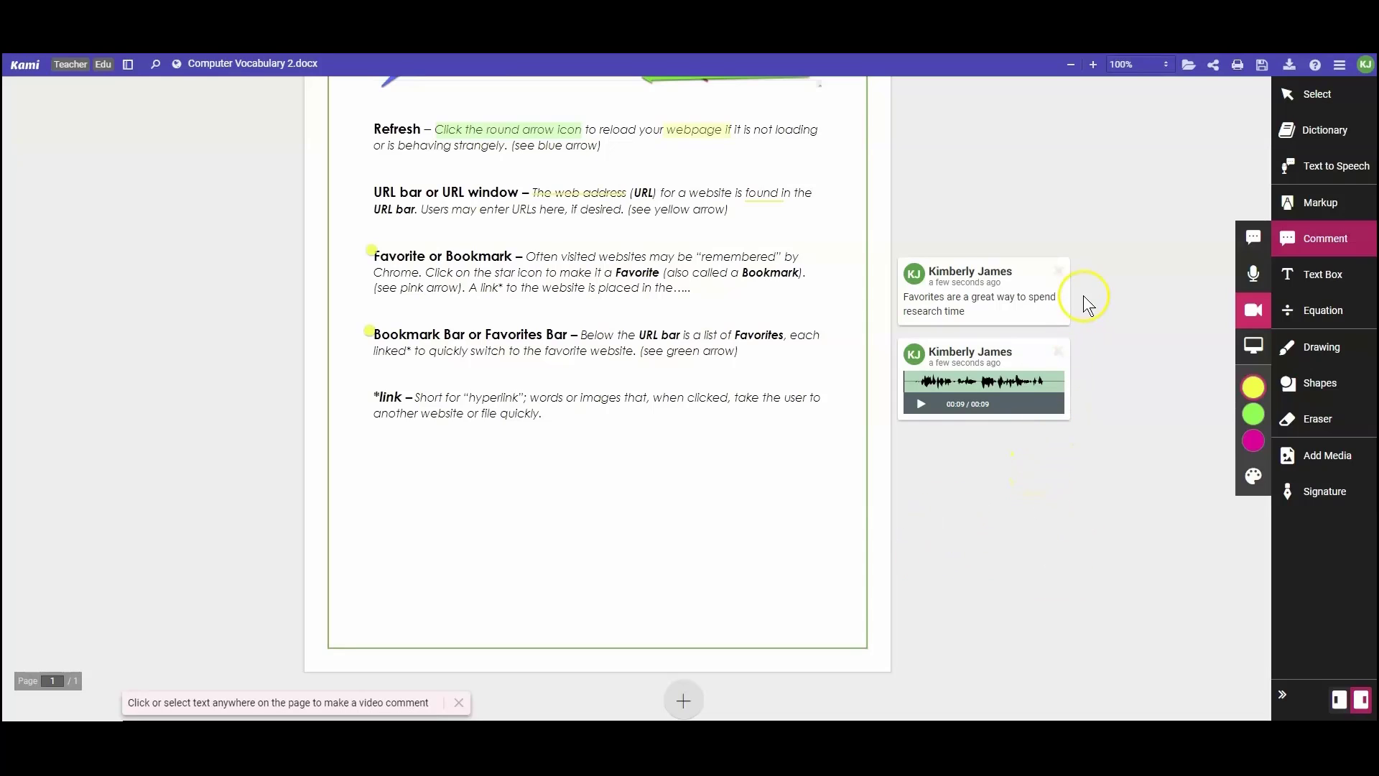
{"action": "left_click", "coordinate": [1251, 349]}
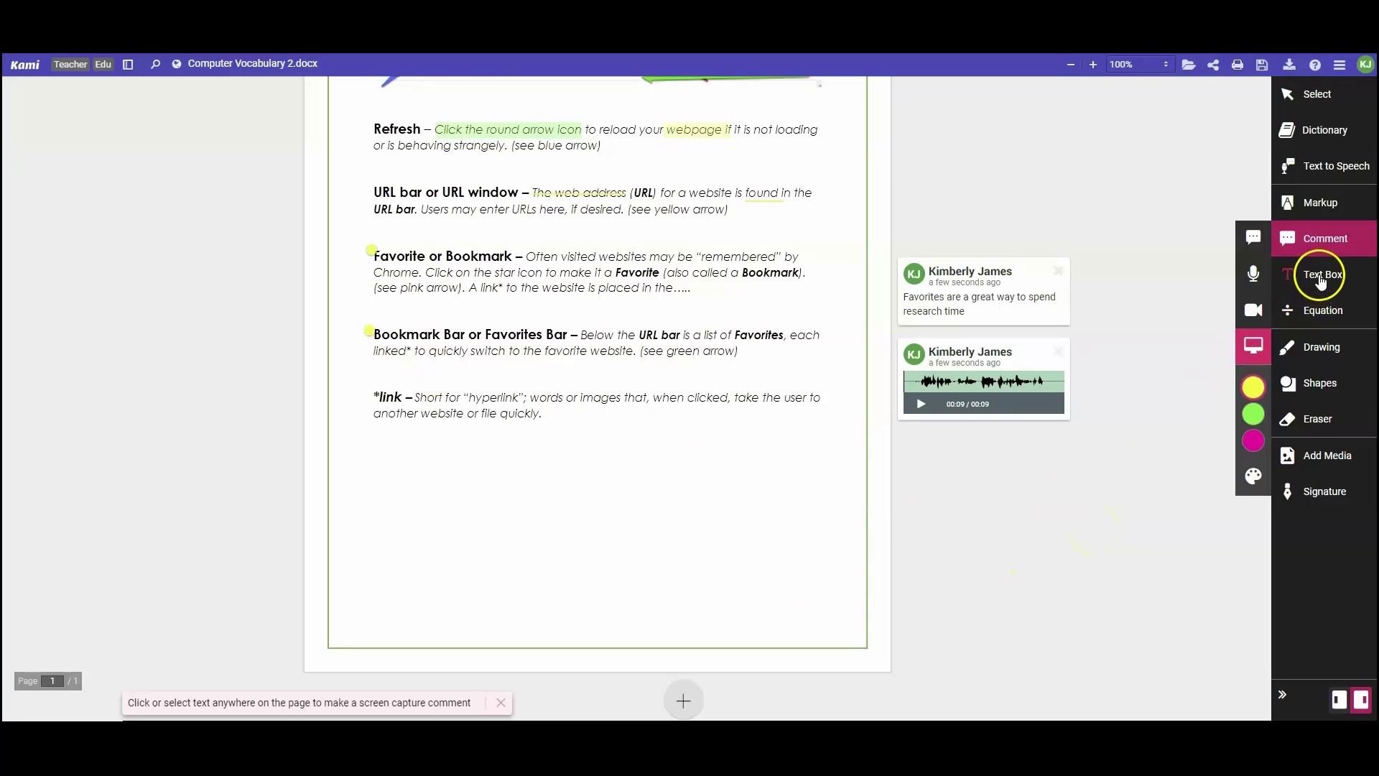
Step: Replace the green swatch in the text box color palette with orange and save the palette
{"action": "left_click", "coordinate": [1321, 278]}
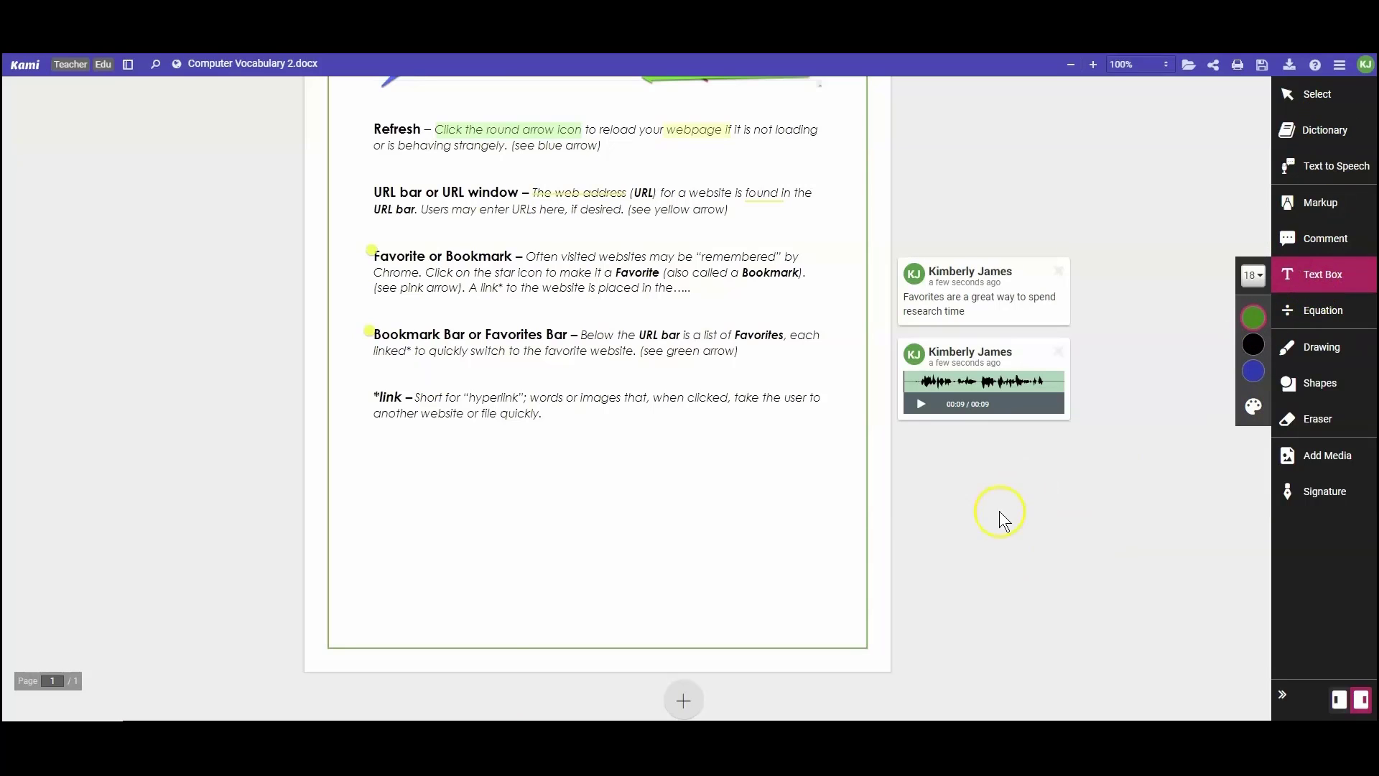
{"action": "left_click", "coordinate": [1253, 406]}
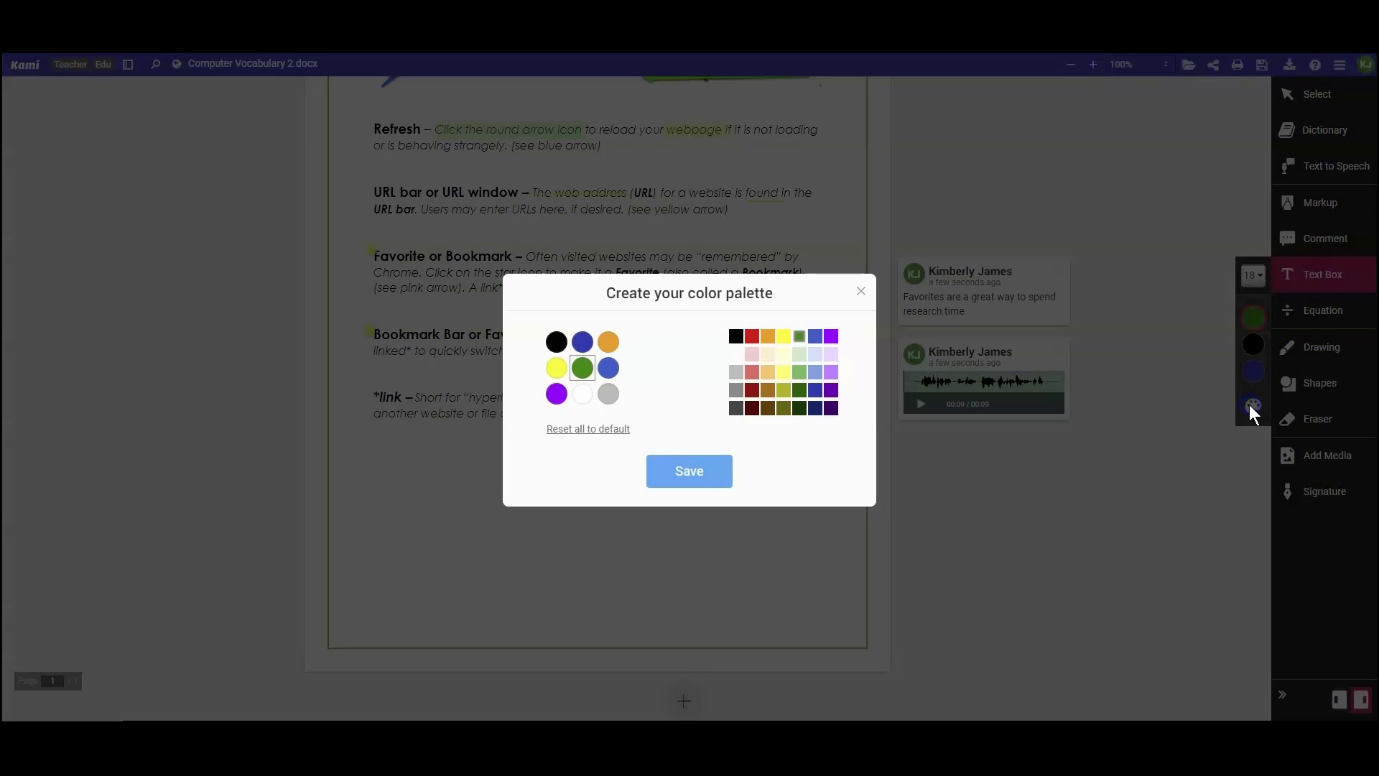
{"action": "left_click", "coordinate": [767, 336]}
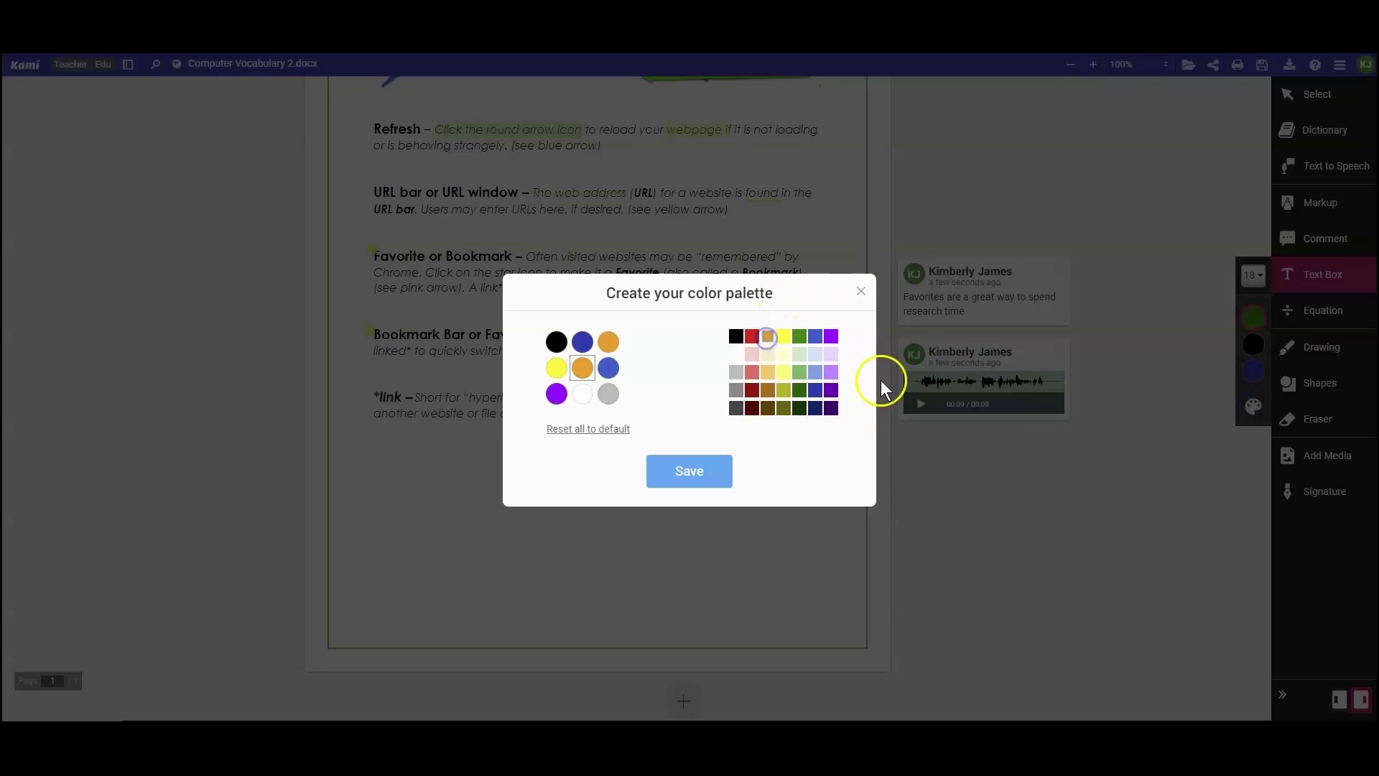
{"action": "left_click", "coordinate": [689, 470]}
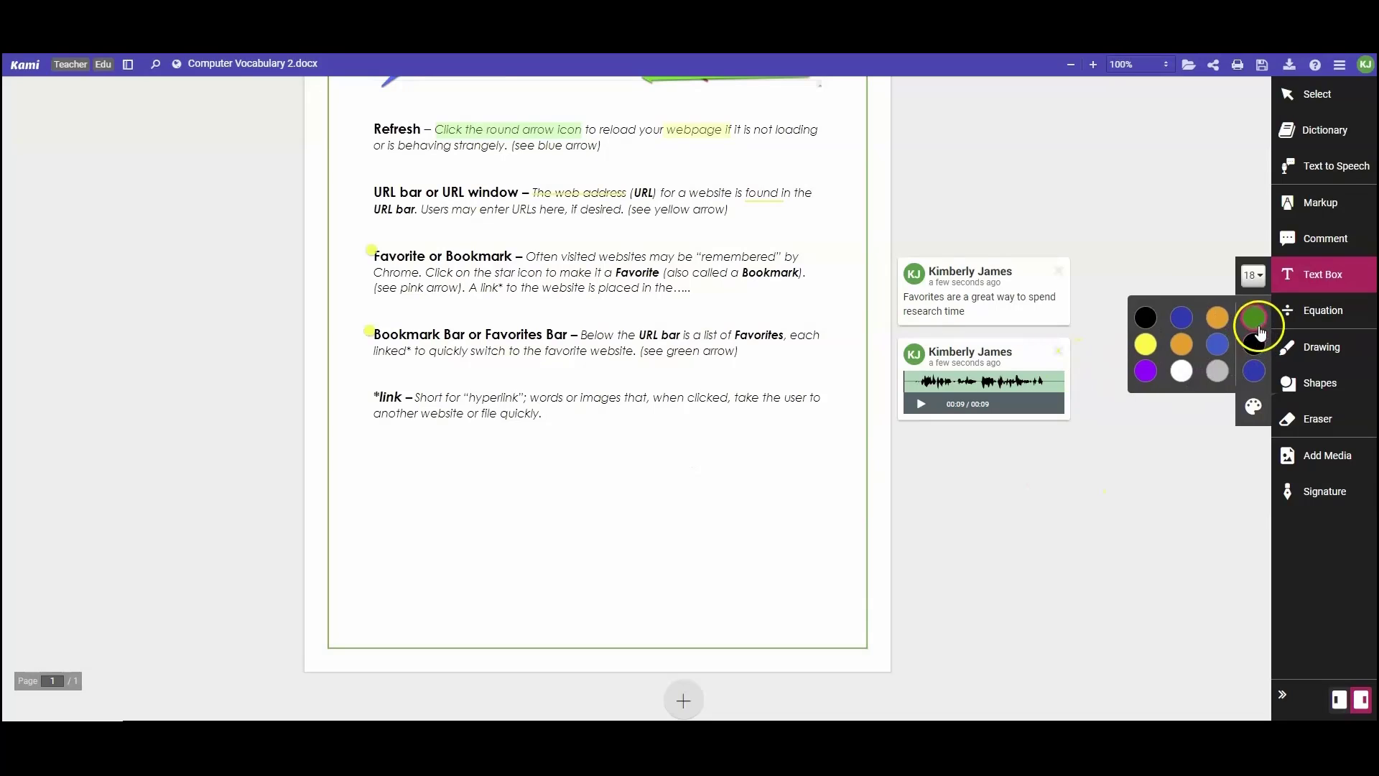
Step: Add an orange text box reading "Orange" in the blank space below the *link entry
{"action": "left_click", "coordinate": [1217, 318]}
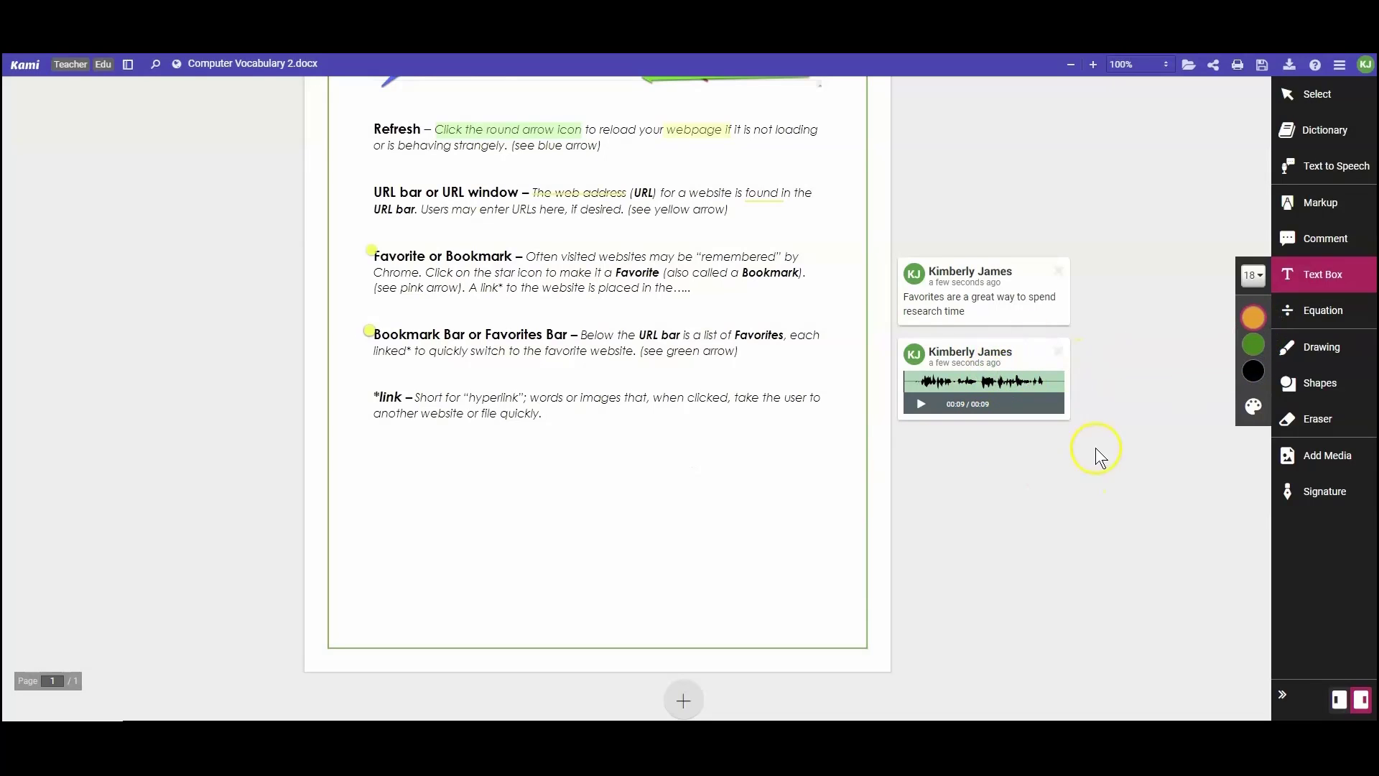
{"action": "left_click", "coordinate": [376, 451]}
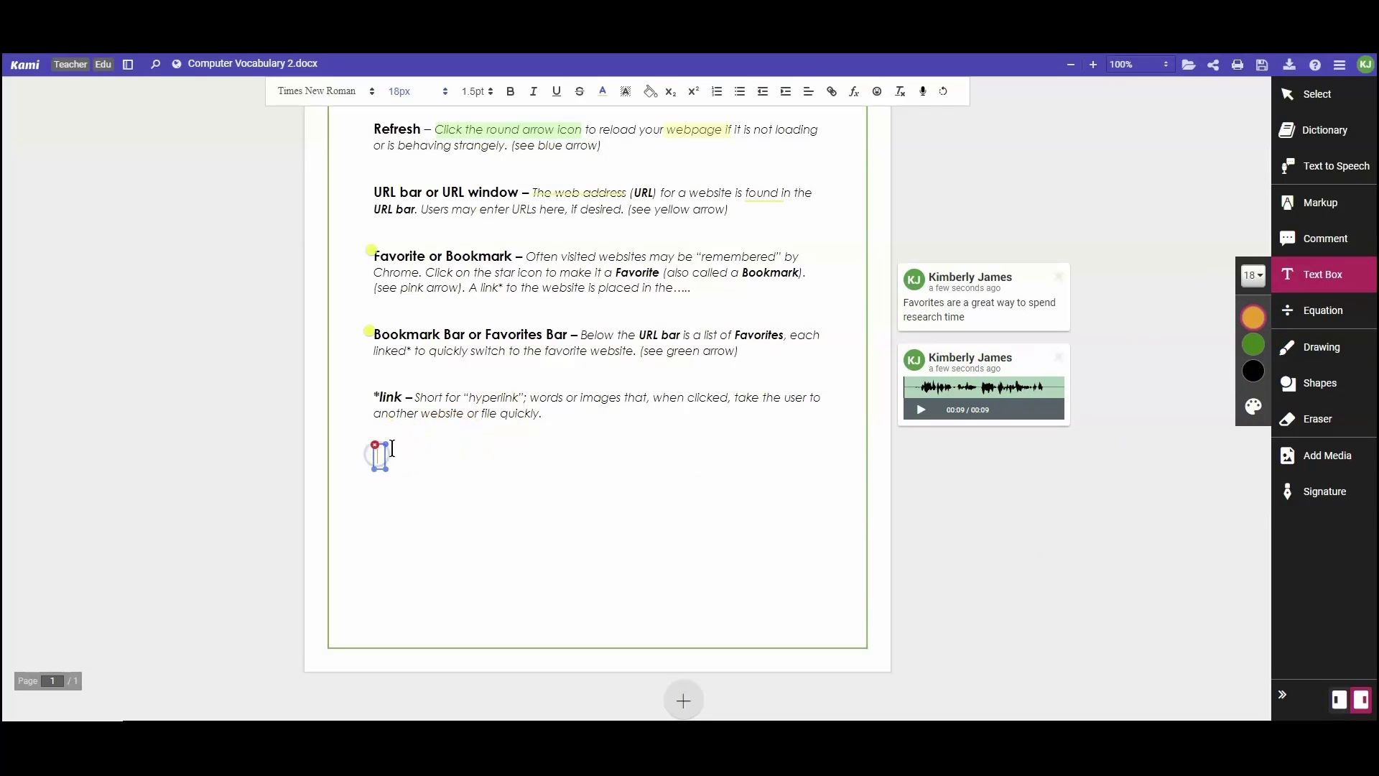
{"action": "type", "text": "Orange"}
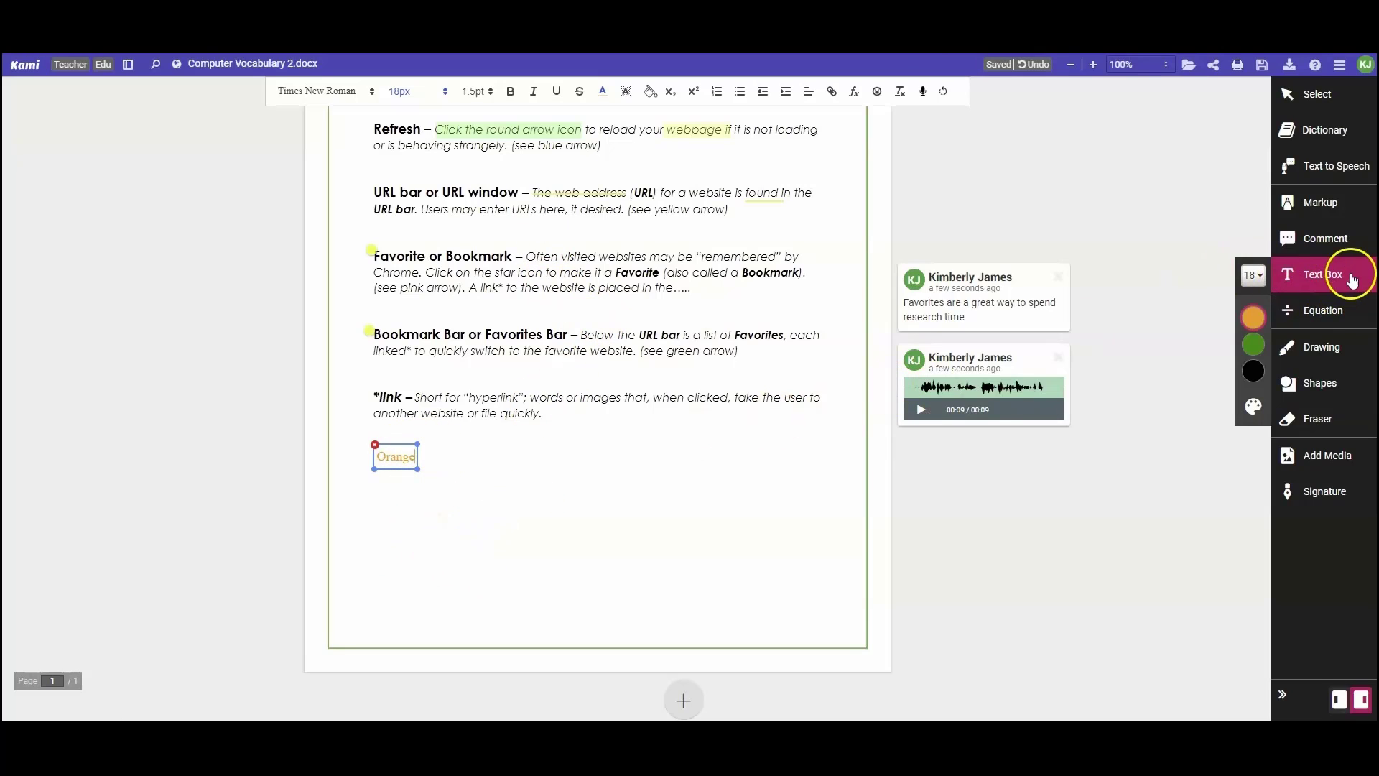
Step: Show the symbols available for inserting into equations
{"action": "left_click", "coordinate": [1314, 308]}
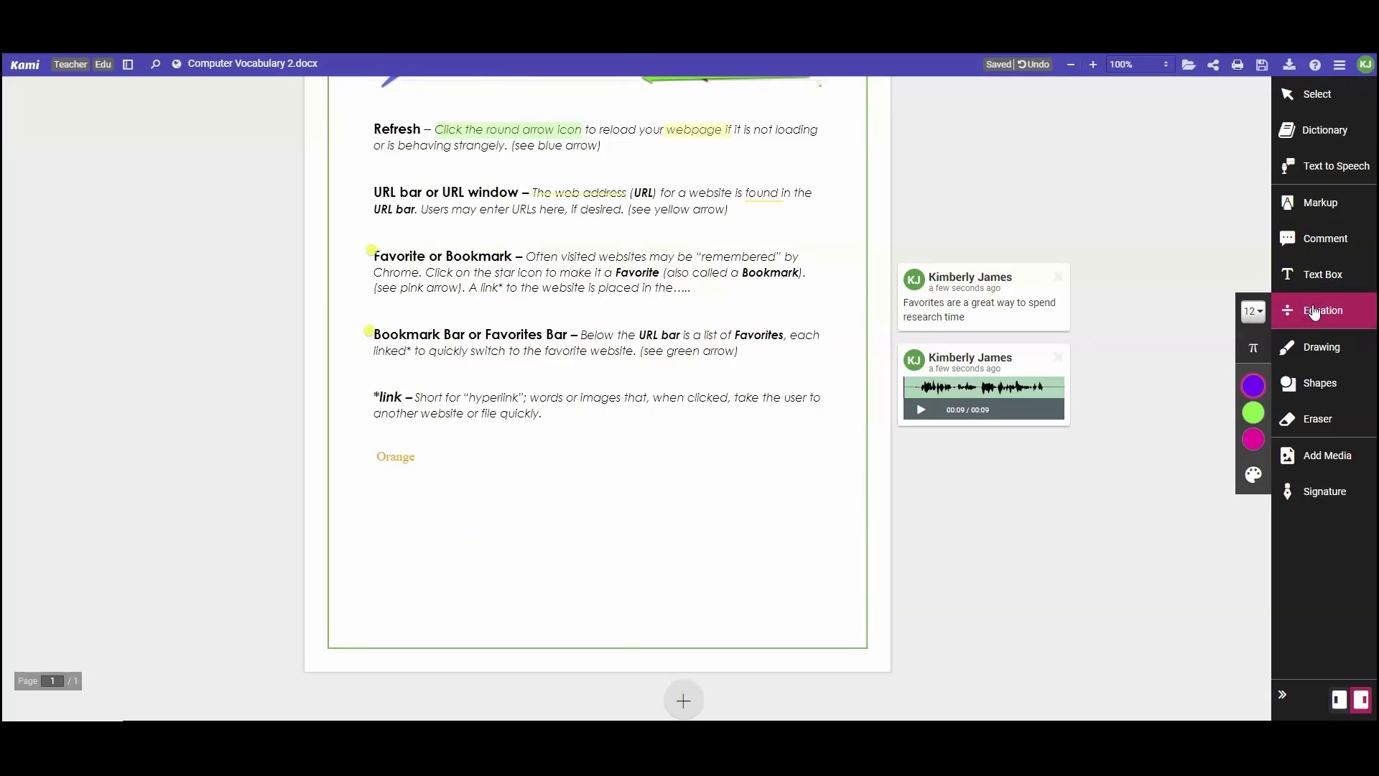
{"action": "left_click", "coordinate": [1256, 350]}
{"action": "mouse_move", "coordinate": [1238, 391]}
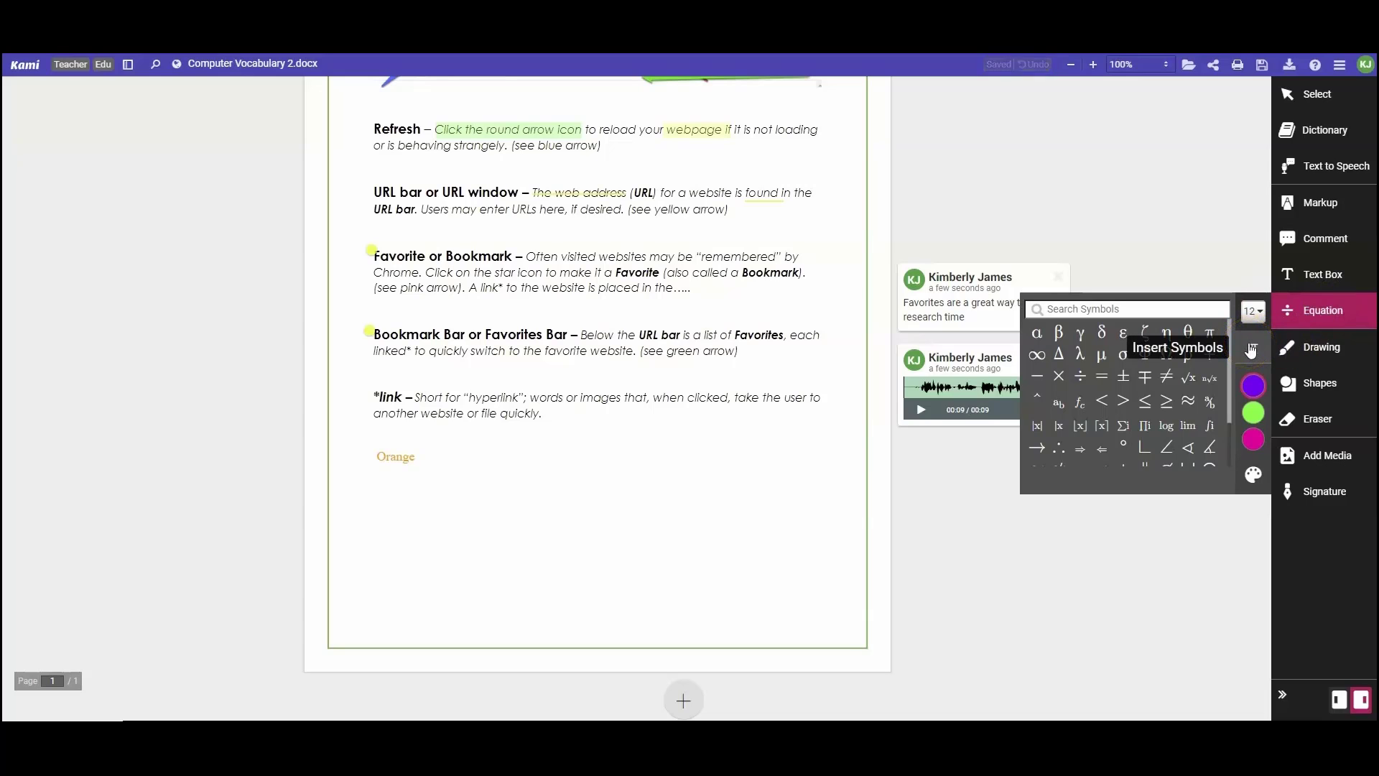
Step: Draw a thick purple freehand circle around "hyperlink" in the *link entry
{"action": "left_click", "coordinate": [1323, 348]}
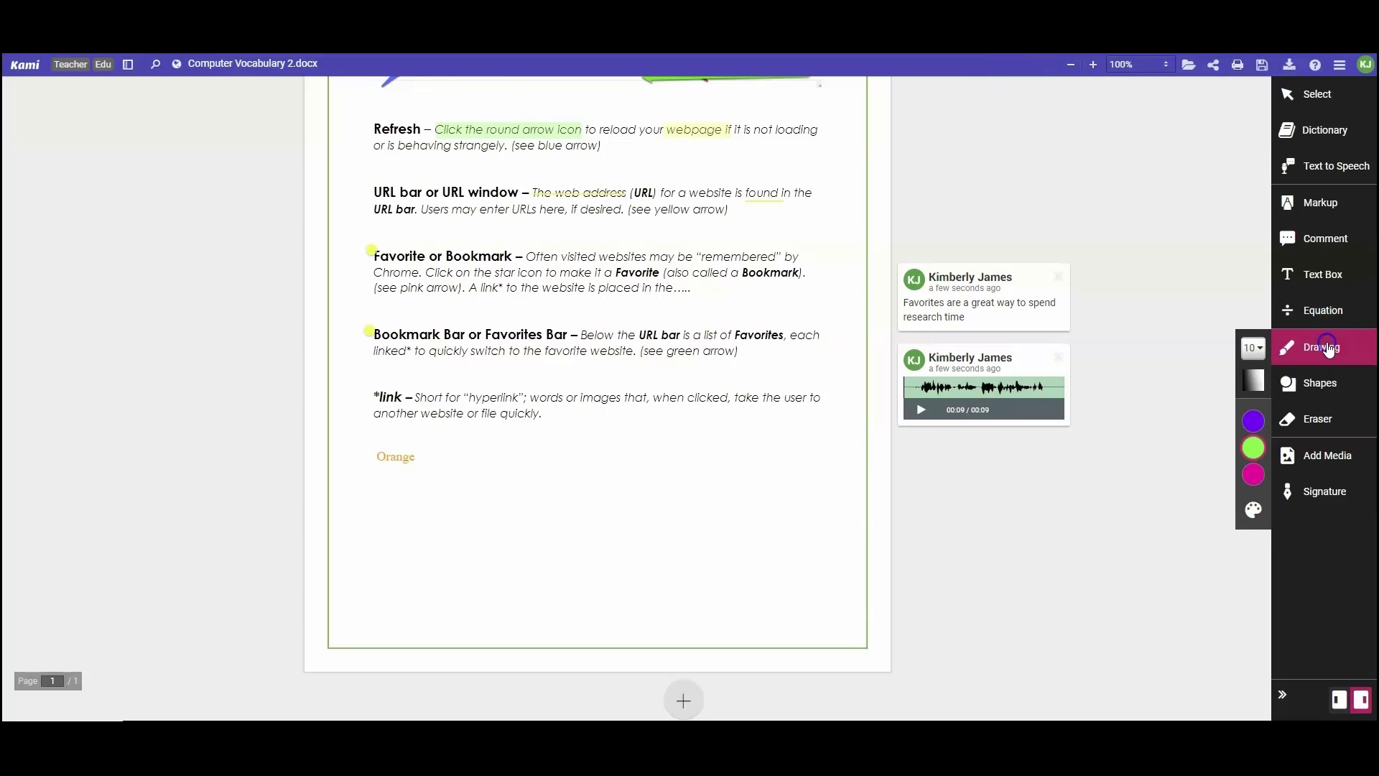
{"action": "left_click", "coordinate": [1253, 420]}
{"action": "mouse_move", "coordinate": [506, 374]}
{"action": "left_mouse_down"}
{"action": "mouse_move", "coordinate": [442, 422]}
{"action": "mouse_move", "coordinate": [456, 375]}
{"action": "left_mouse_up"}
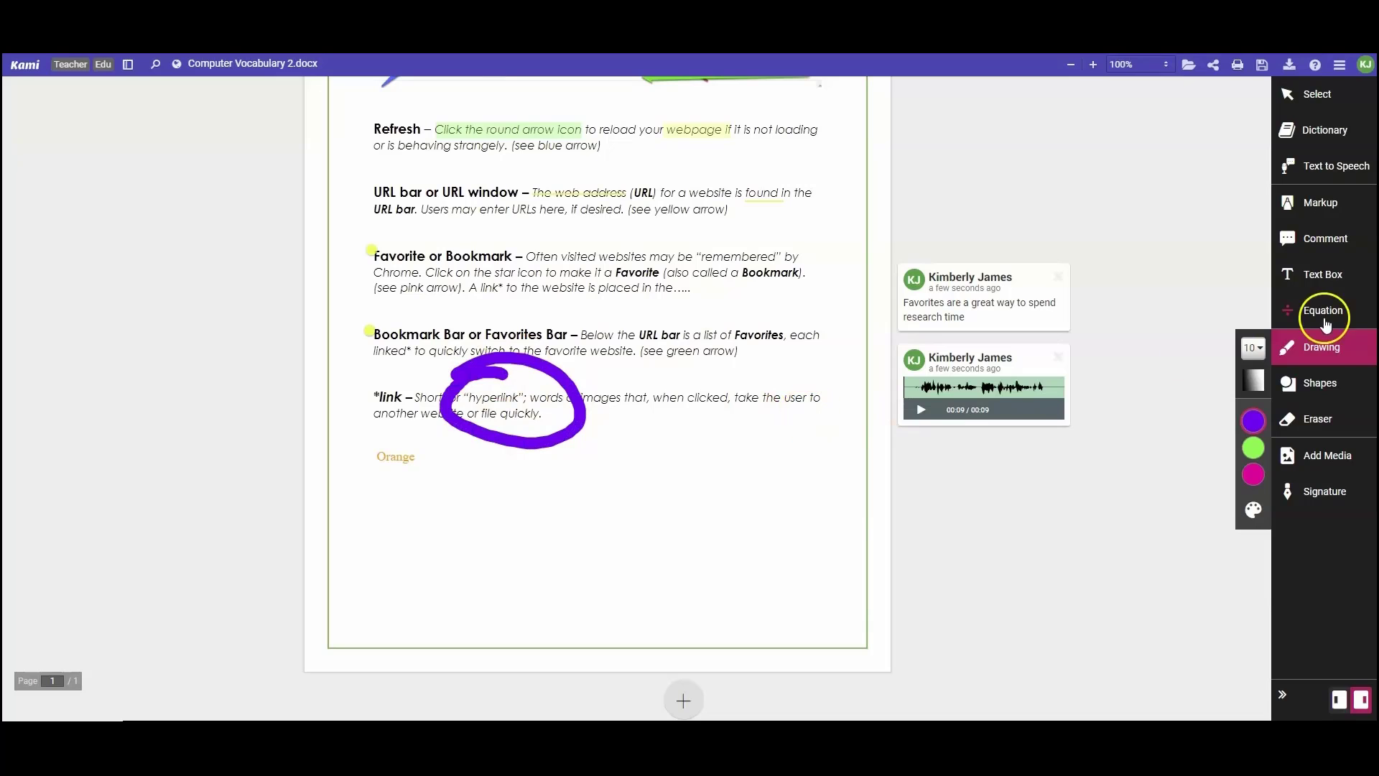
Step: Set the drawing thickness to 2 and draw a thin magenta freehand circle around "when clicked" in the *link entry
{"action": "left_click", "coordinate": [1253, 348]}
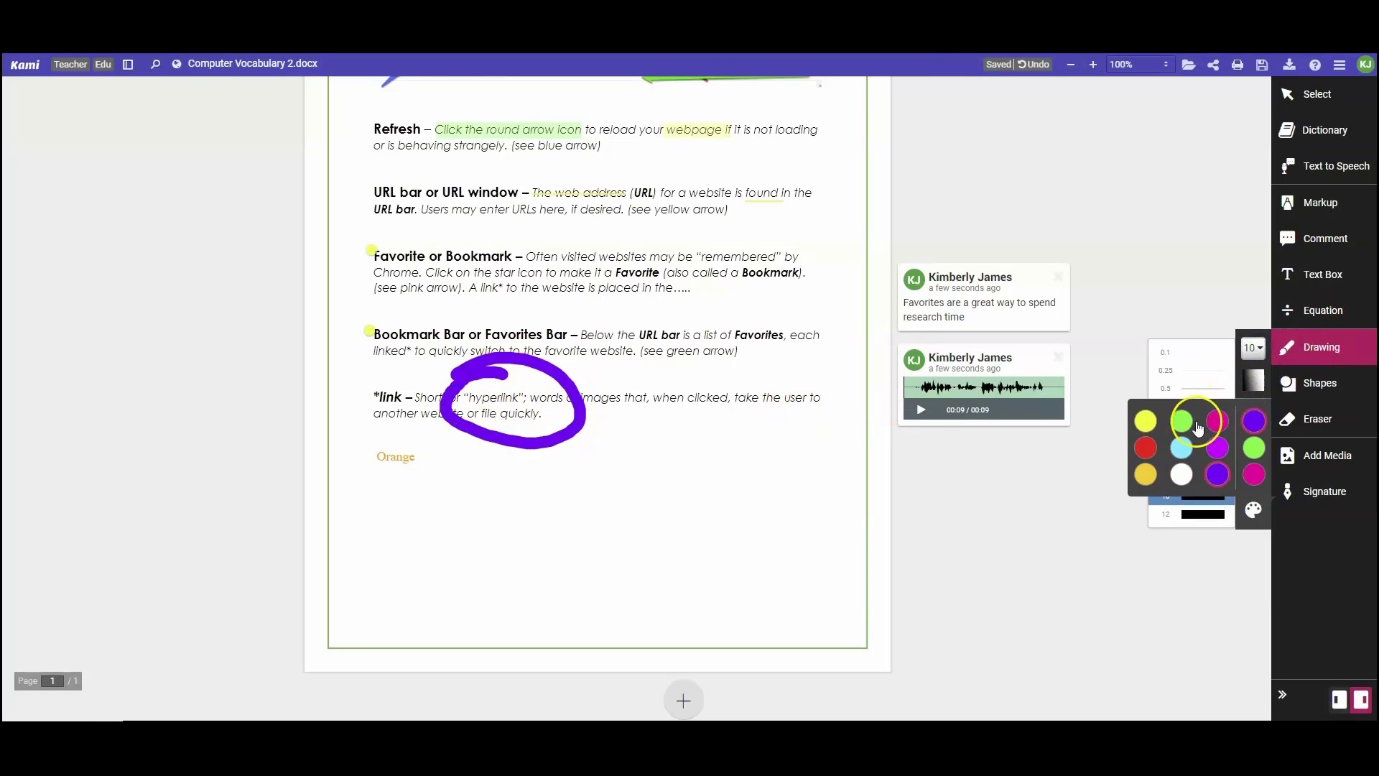
{"action": "left_click", "coordinate": [1189, 427]}
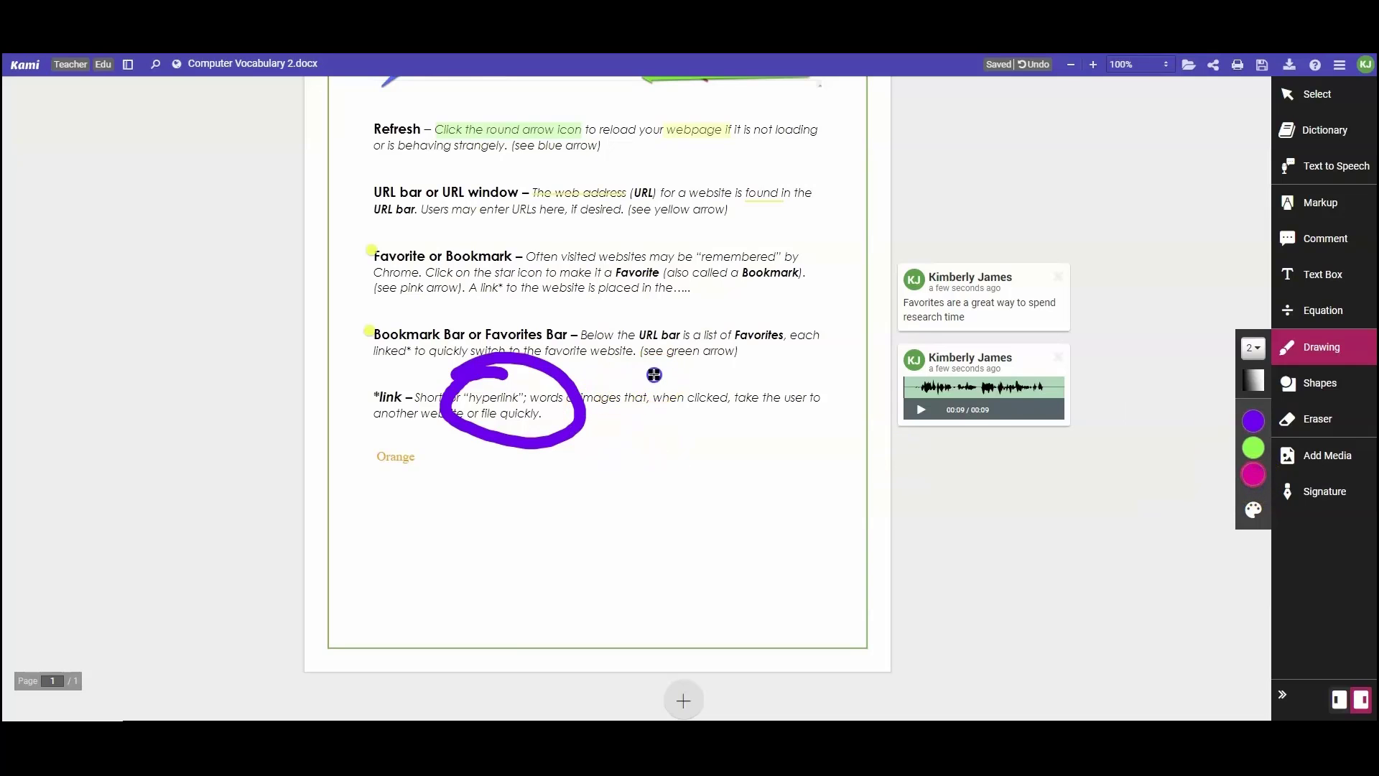
{"action": "mouse_move", "coordinate": [612, 385]}
{"action": "left_mouse_down"}
{"action": "mouse_move", "coordinate": [705, 394]}
{"action": "mouse_move", "coordinate": [616, 379]}
{"action": "left_mouse_up"}
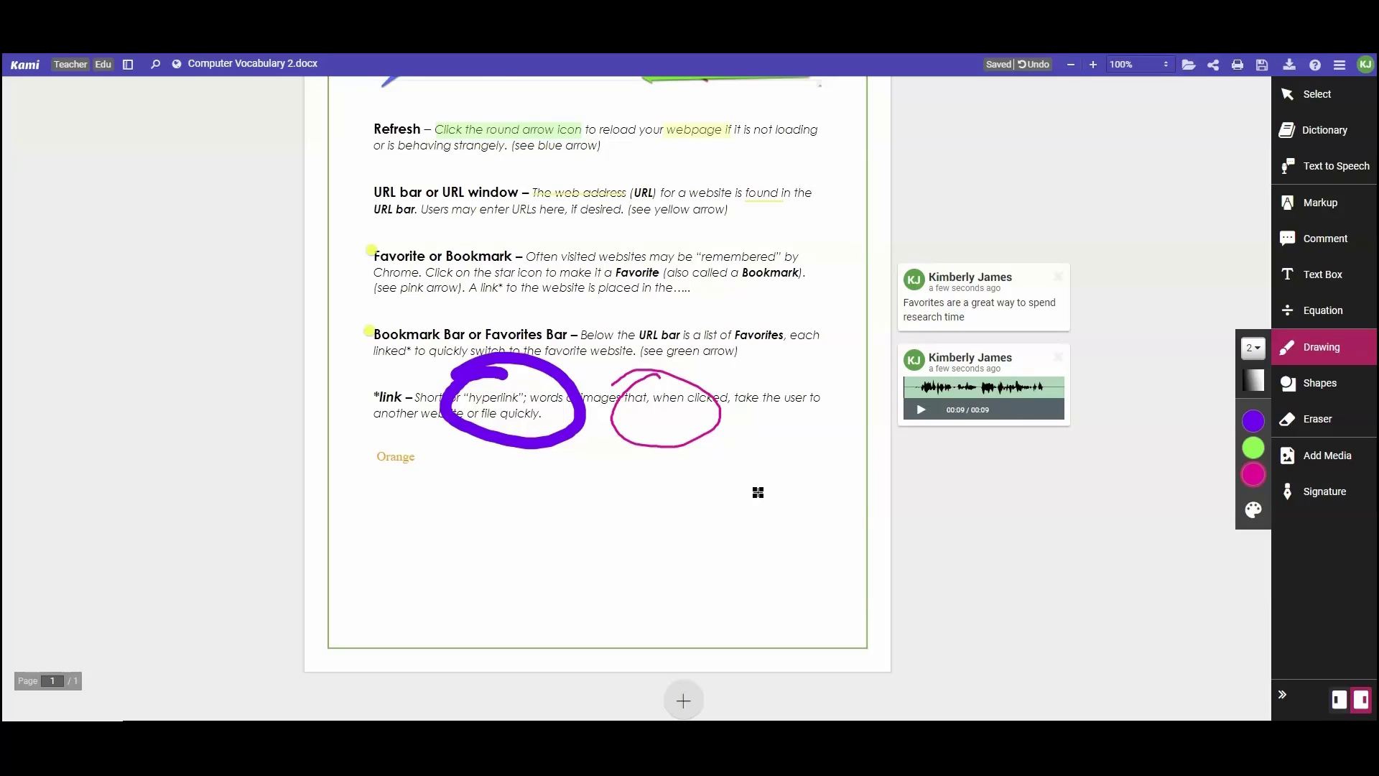
Step: Draw a purple outlined triangle below the *link entry and a purple rectangle around the heading "URL bar or URL window"
{"action": "left_click", "coordinate": [1289, 385]}
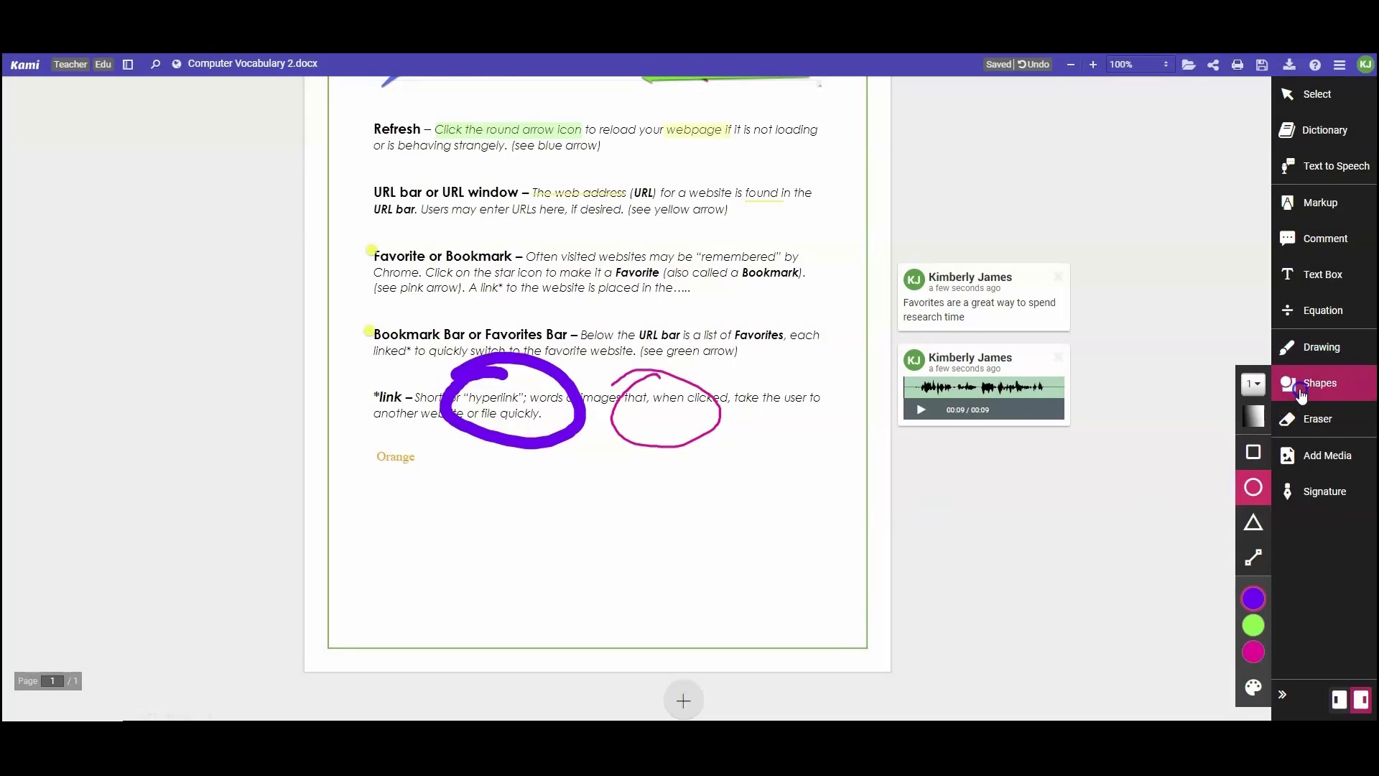
{"action": "left_click", "coordinate": [1254, 522]}
{"action": "left_click_drag", "start_coordinate": [764, 421], "coordinate": [676, 493]}
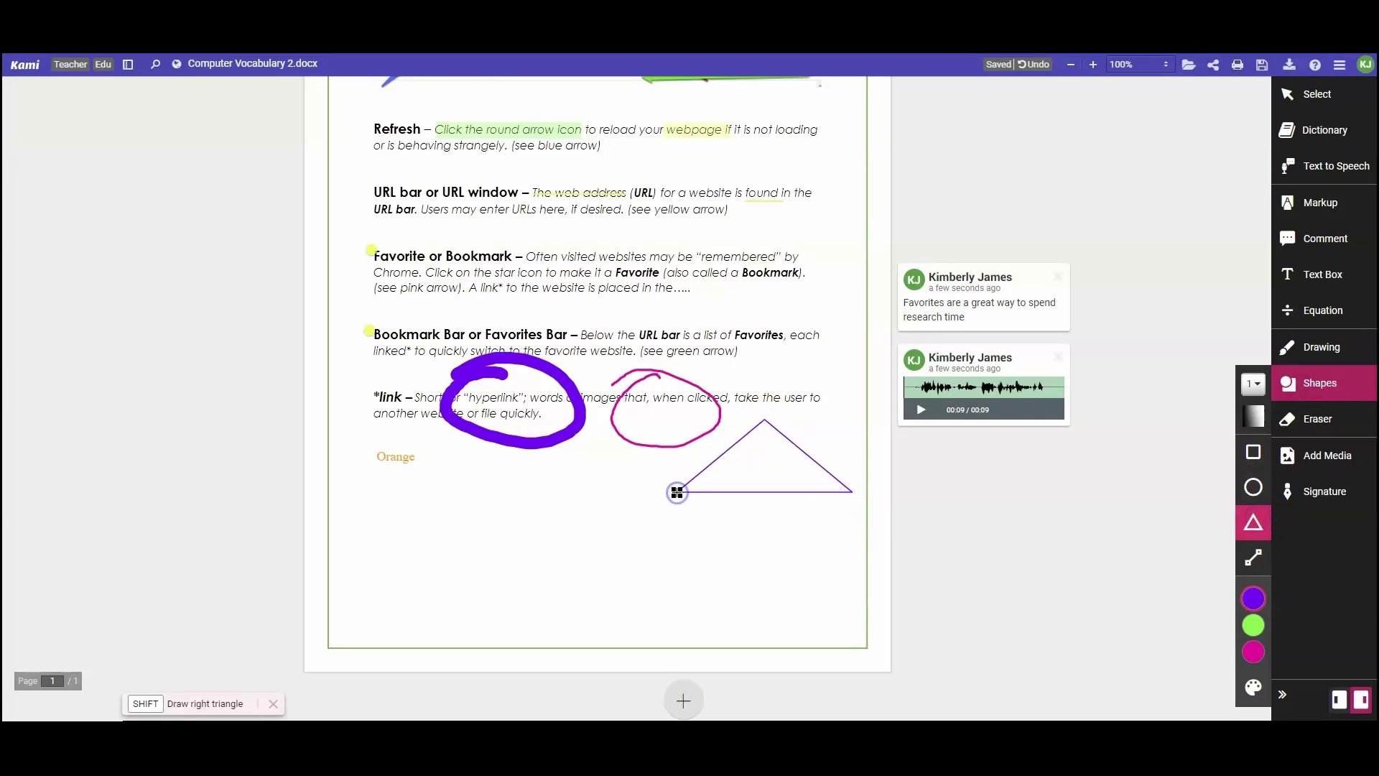
{"action": "left_click", "coordinate": [1253, 453]}
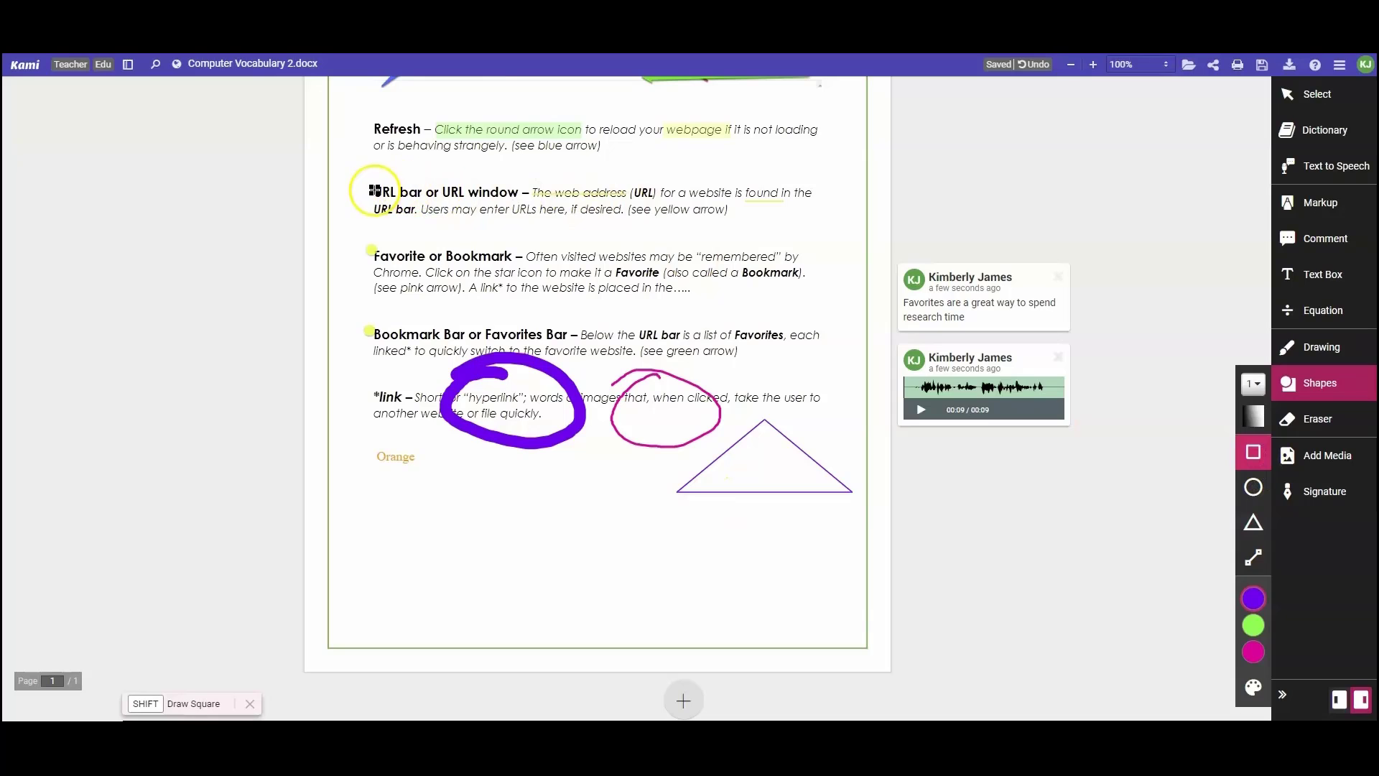
{"action": "left_click_drag", "start_coordinate": [367, 180], "coordinate": [522, 221]}
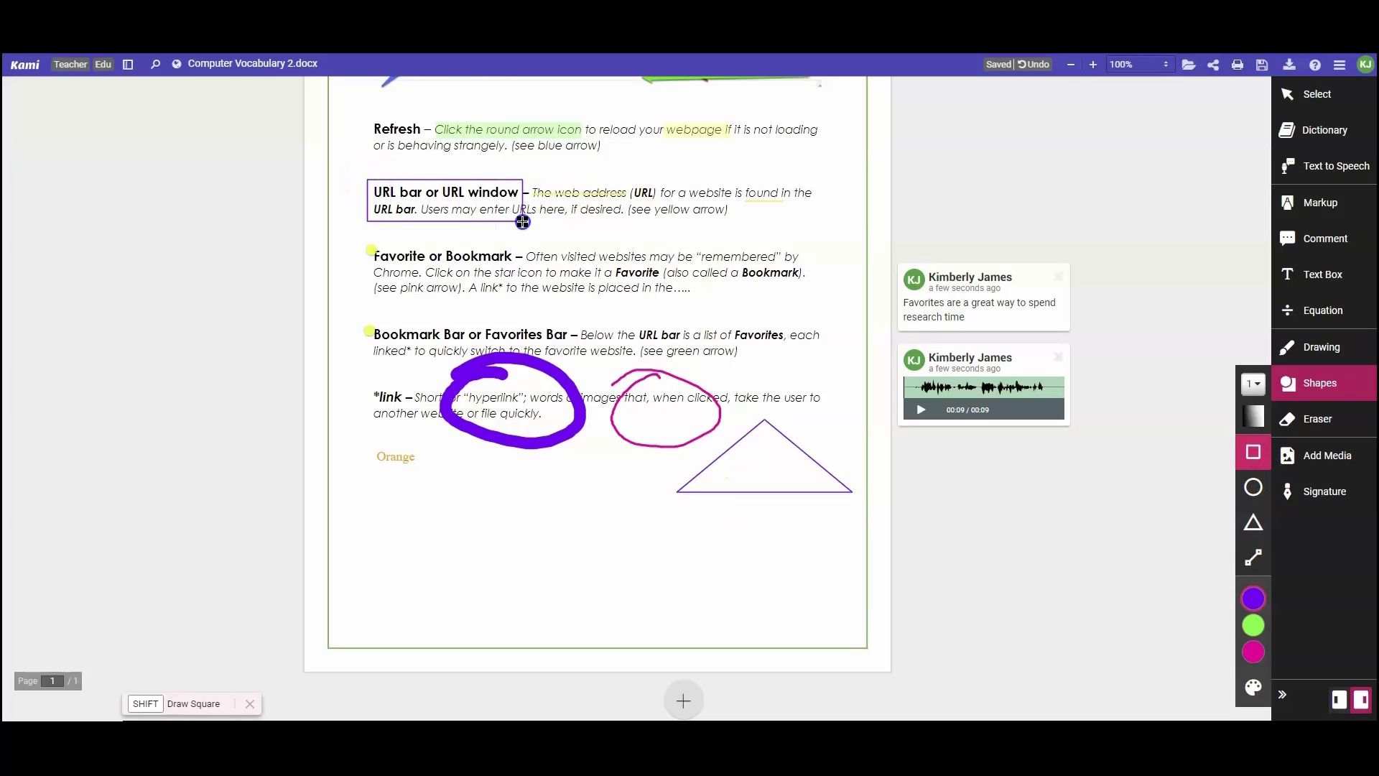
Step: Erase the thin magenta circle in the *link entry
{"action": "left_click", "coordinate": [1329, 422]}
{"action": "mouse_move", "coordinate": [718, 402]}
{"action": "left_mouse_down"}
{"action": "mouse_move", "coordinate": [655, 413]}
{"action": "mouse_move", "coordinate": [646, 363]}
{"action": "mouse_move", "coordinate": [605, 407]}
{"action": "left_mouse_up"}
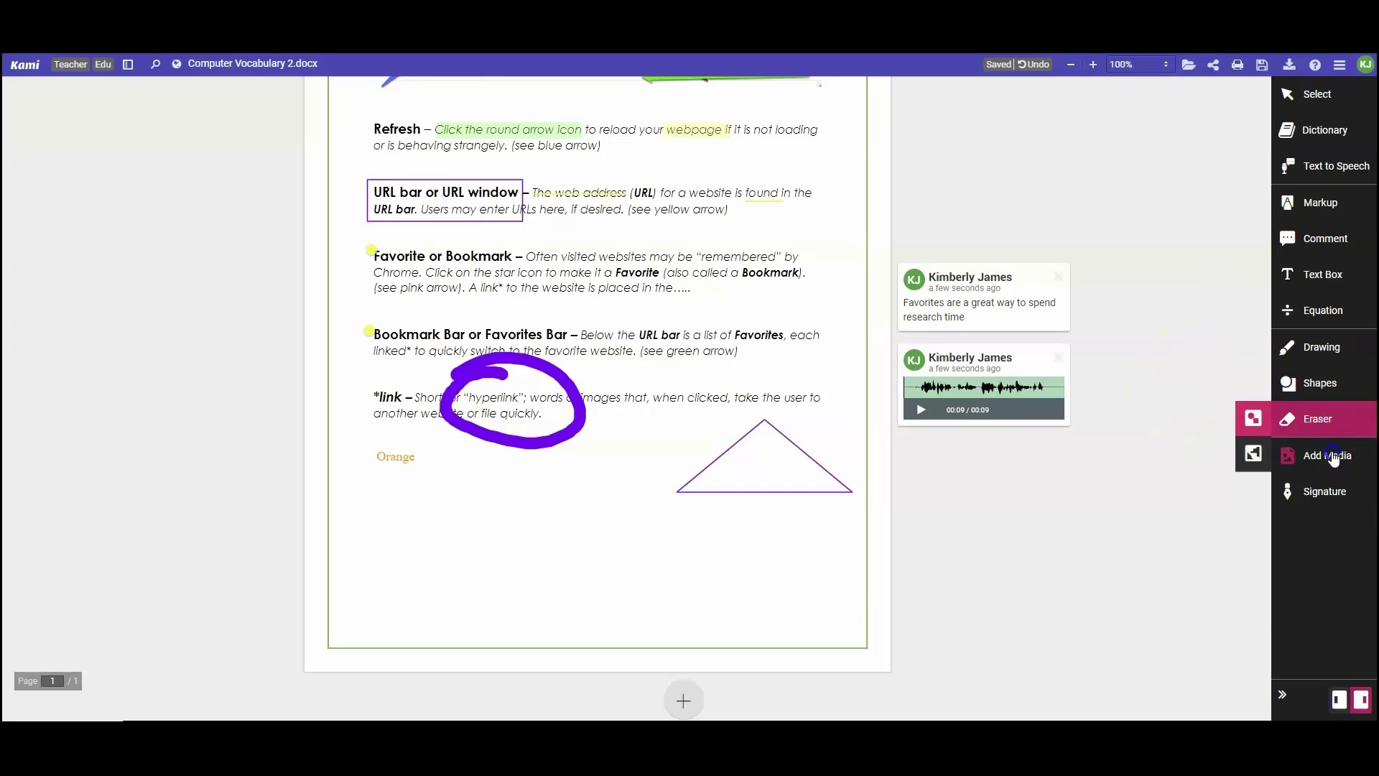
Step: Insert the sticker of a dog with yellow stars on a blue circle in the blank space below "Orange"
{"action": "left_click", "coordinate": [1332, 457]}
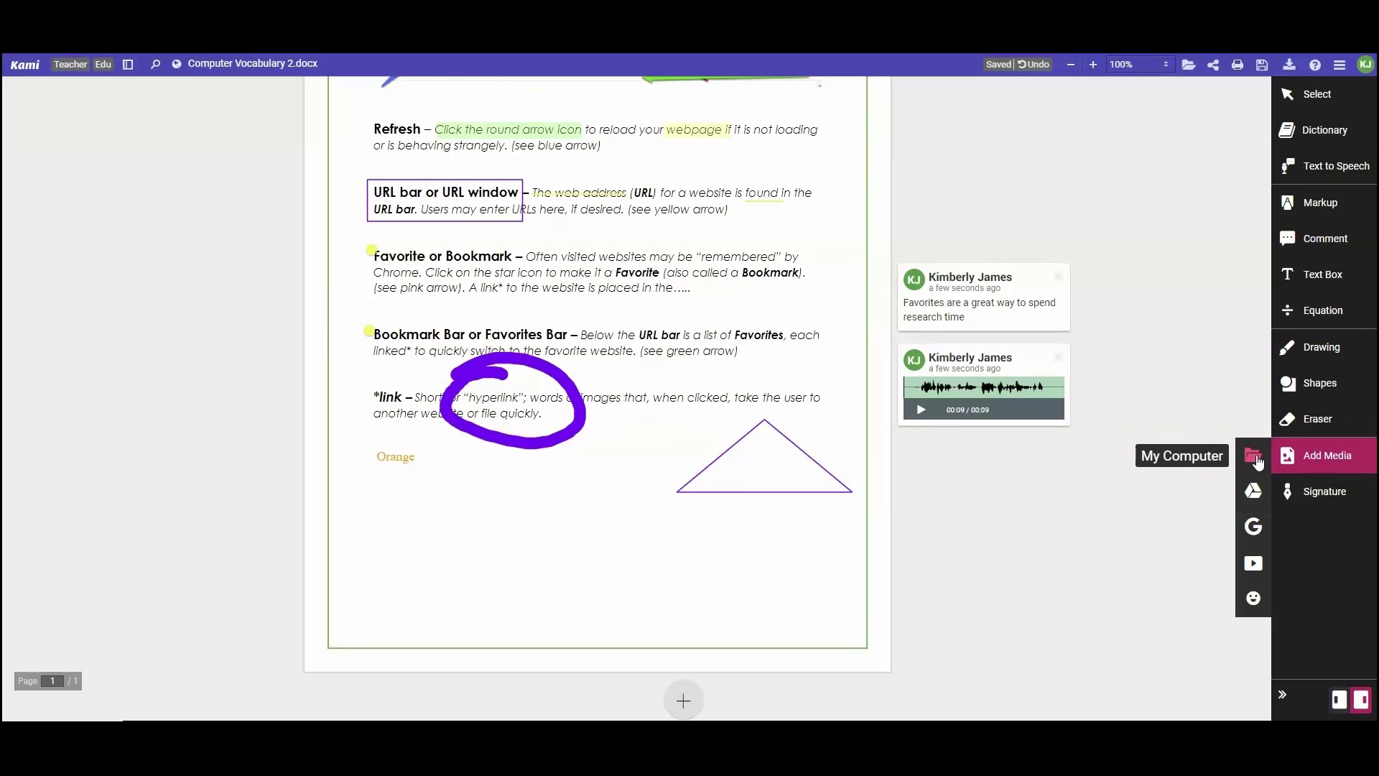
{"action": "left_click", "coordinate": [1261, 493]}
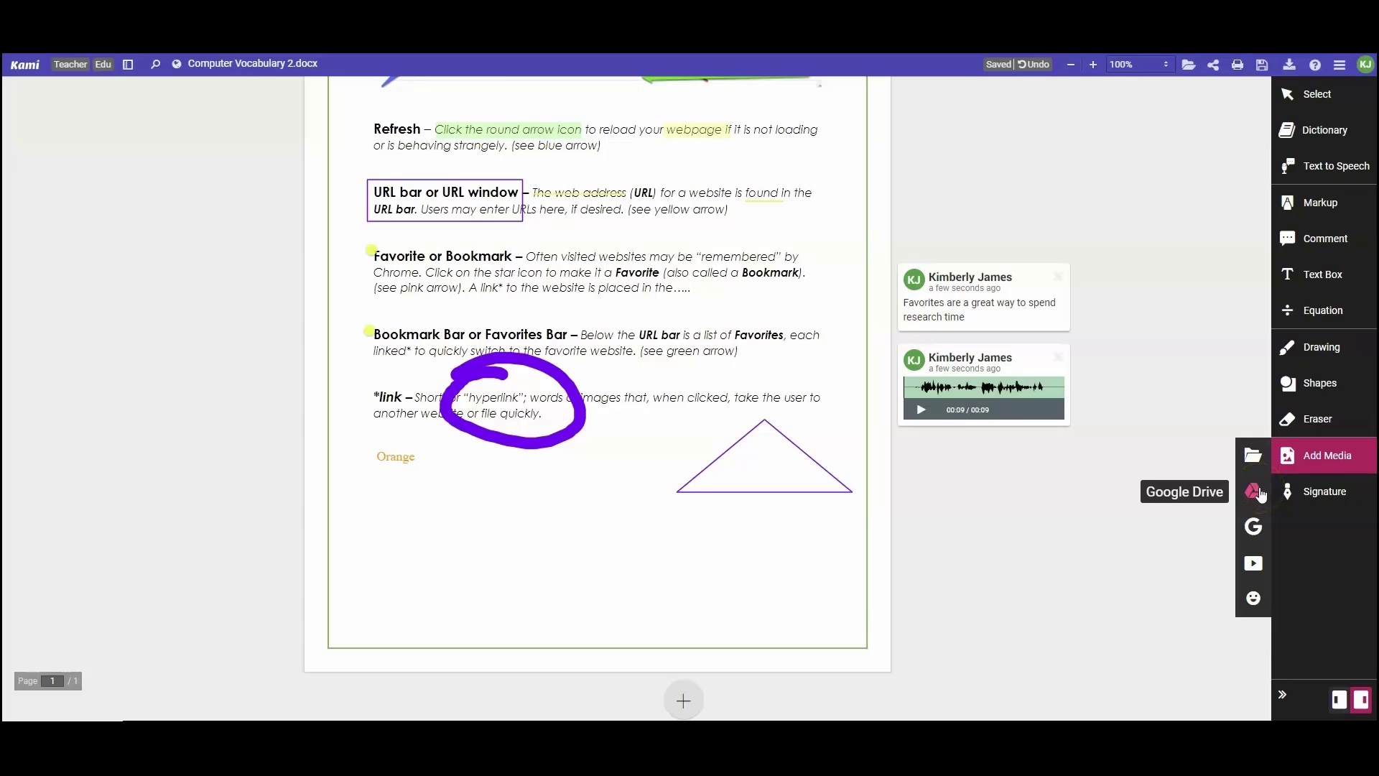
{"action": "left_click", "coordinate": [1254, 566]}
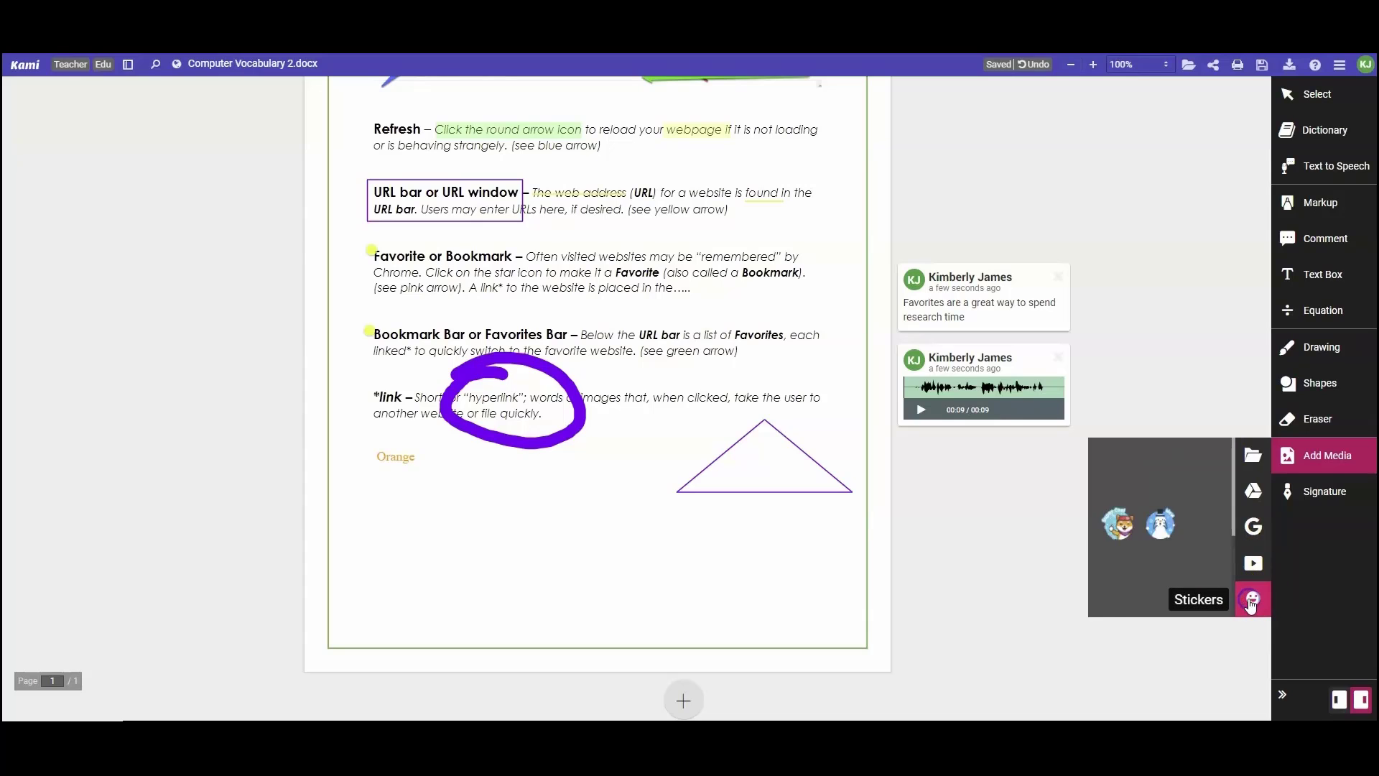
{"action": "left_click", "coordinate": [1253, 600]}
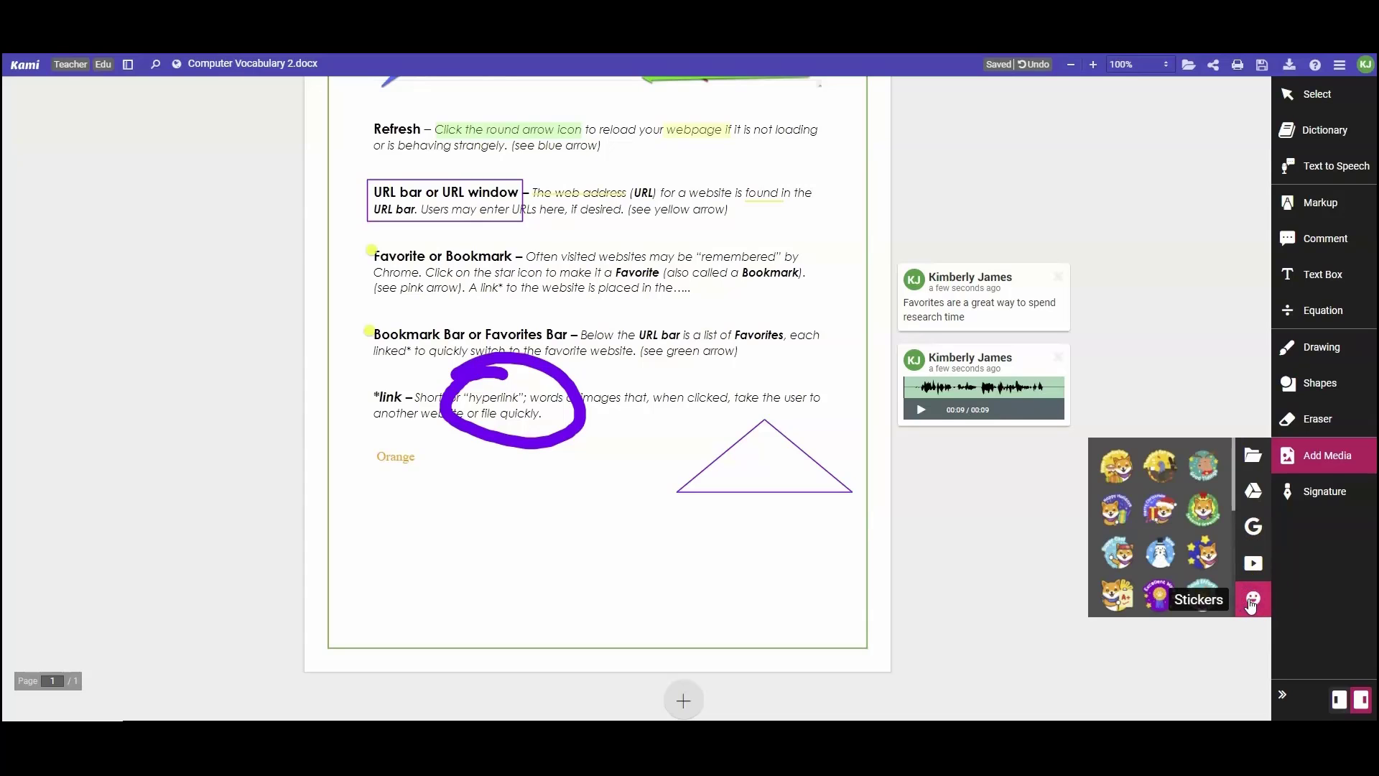
{"action": "left_click", "coordinate": [1203, 553]}
{"action": "left_click", "coordinate": [496, 544]}
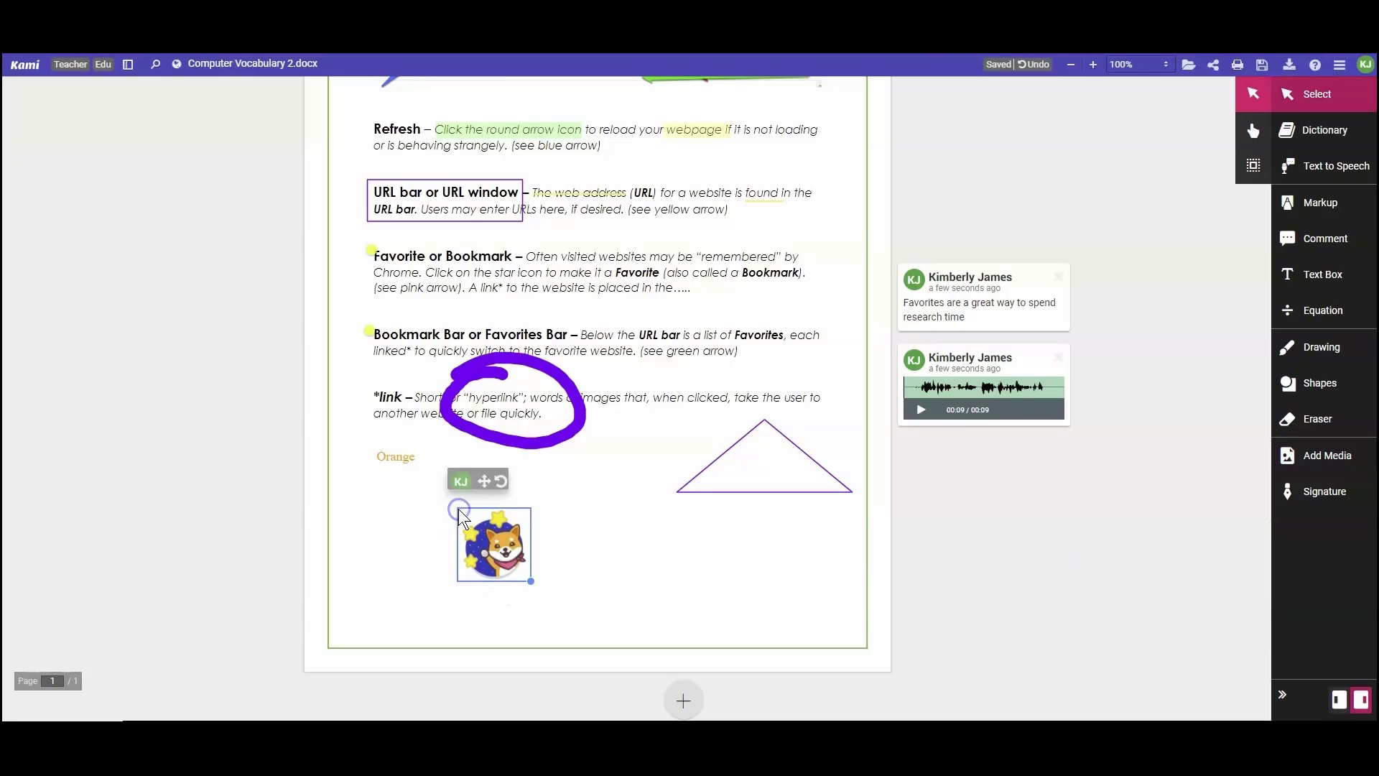
Step: Enlarge the dog sticker to roughly twice its size and deselect it
{"action": "left_click", "coordinate": [628, 523]}
{"action": "left_click", "coordinate": [503, 546]}
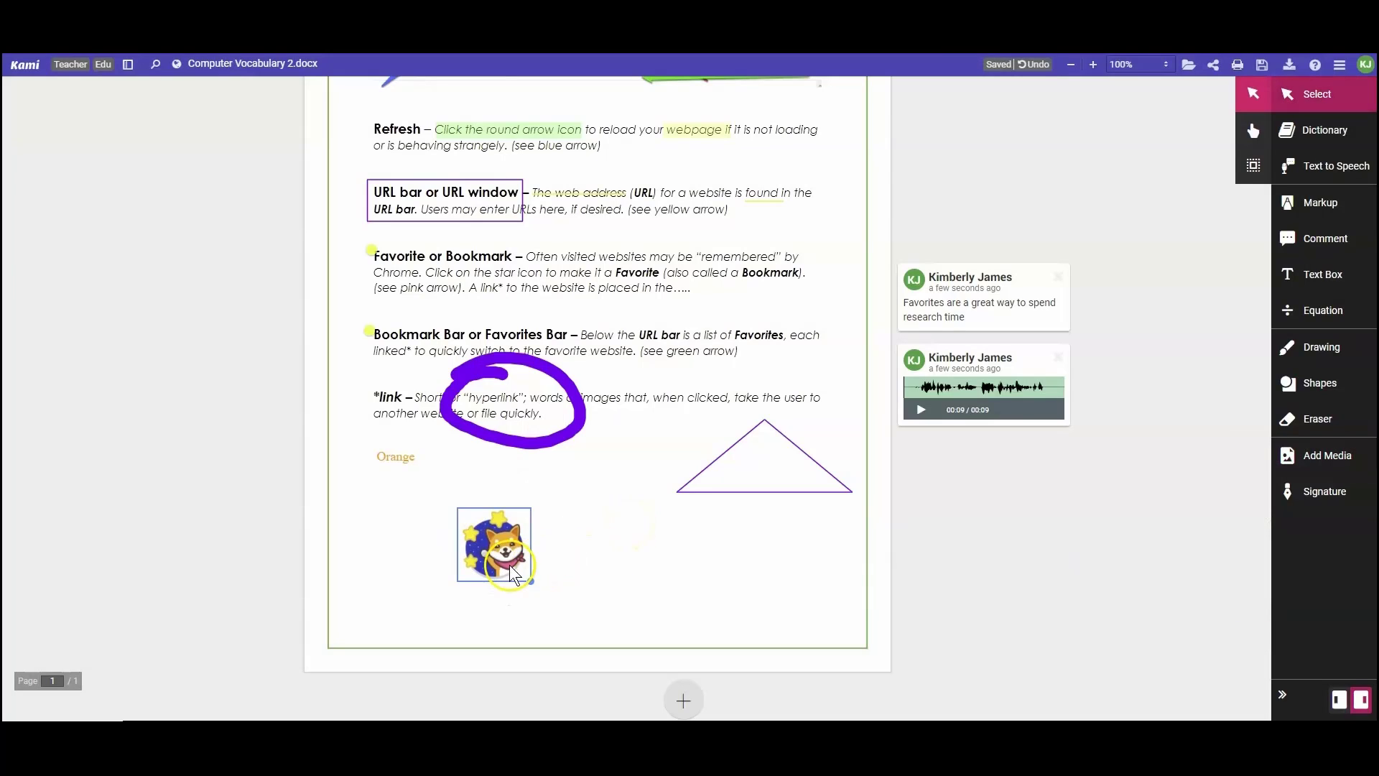
{"action": "left_click_drag", "start_coordinate": [530, 582], "coordinate": [615, 633]}
{"action": "left_click", "coordinate": [756, 560]}
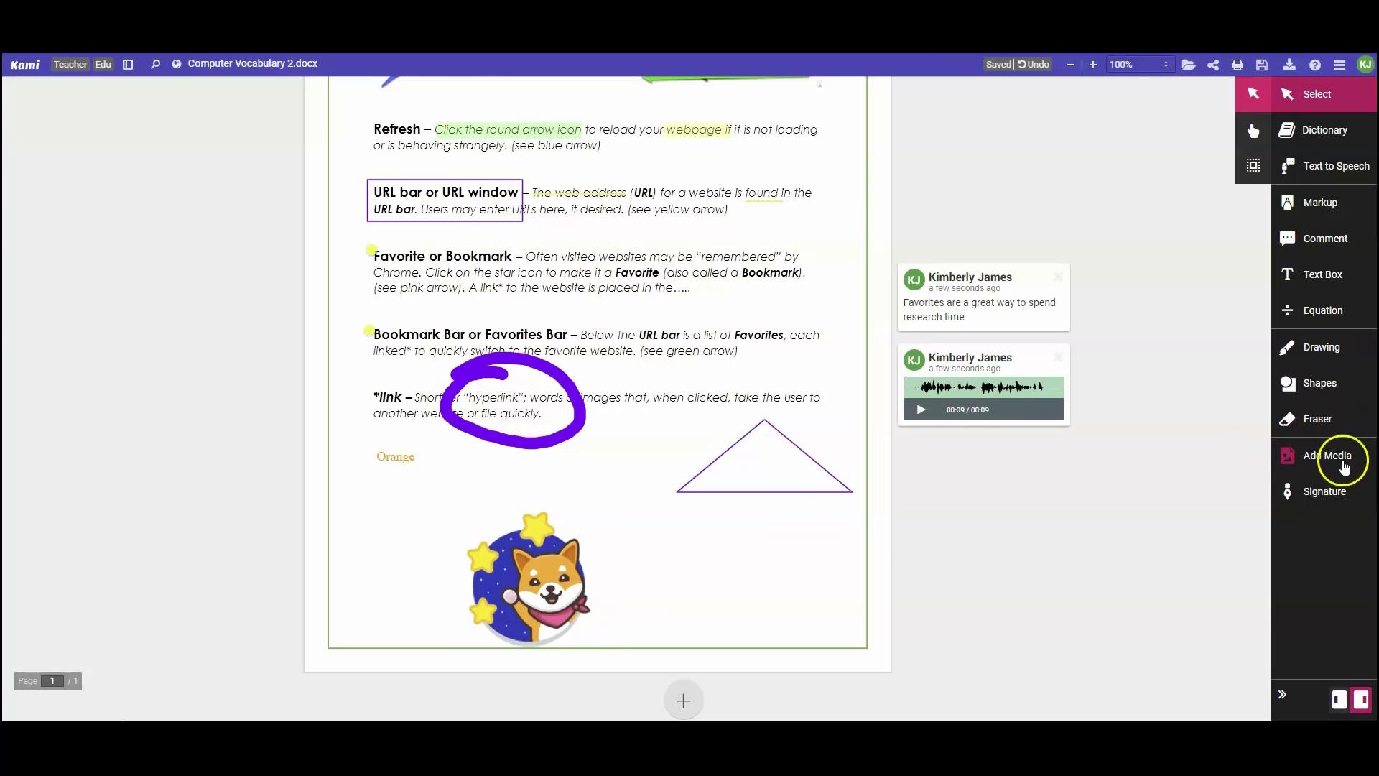
Step: Insert the saved signature in the blank space beside the dog sticker, below the triangle
{"action": "left_click", "coordinate": [1329, 502]}
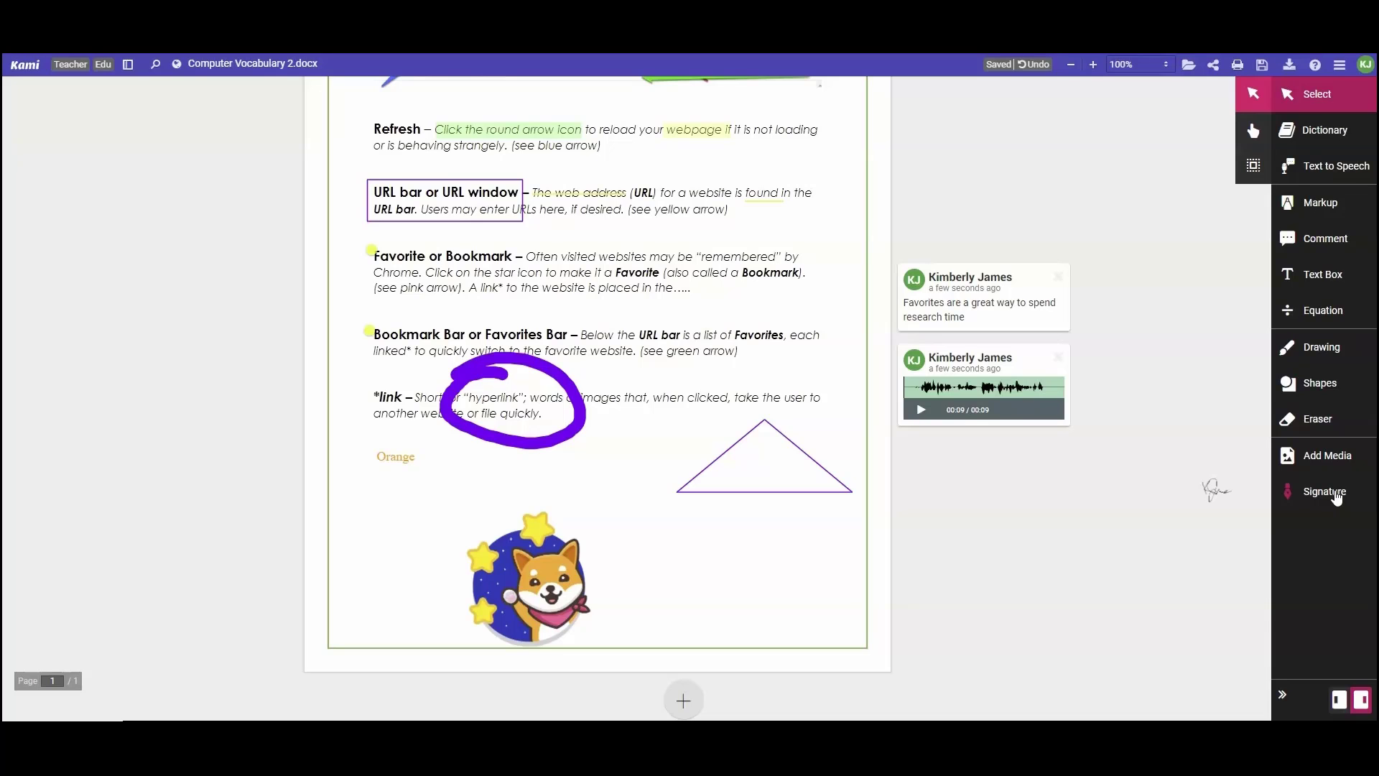
{"action": "left_click", "coordinate": [1335, 494]}
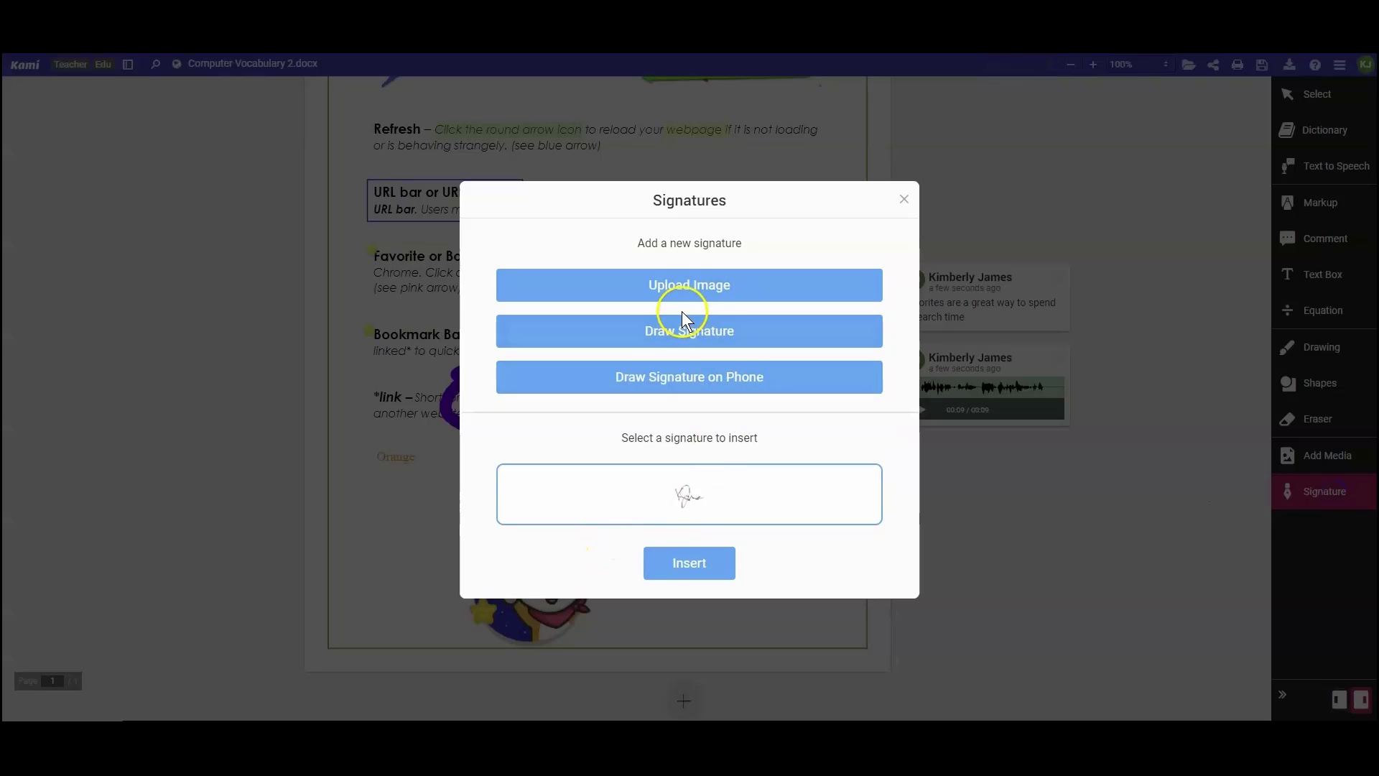
{"action": "left_click", "coordinate": [710, 290]}
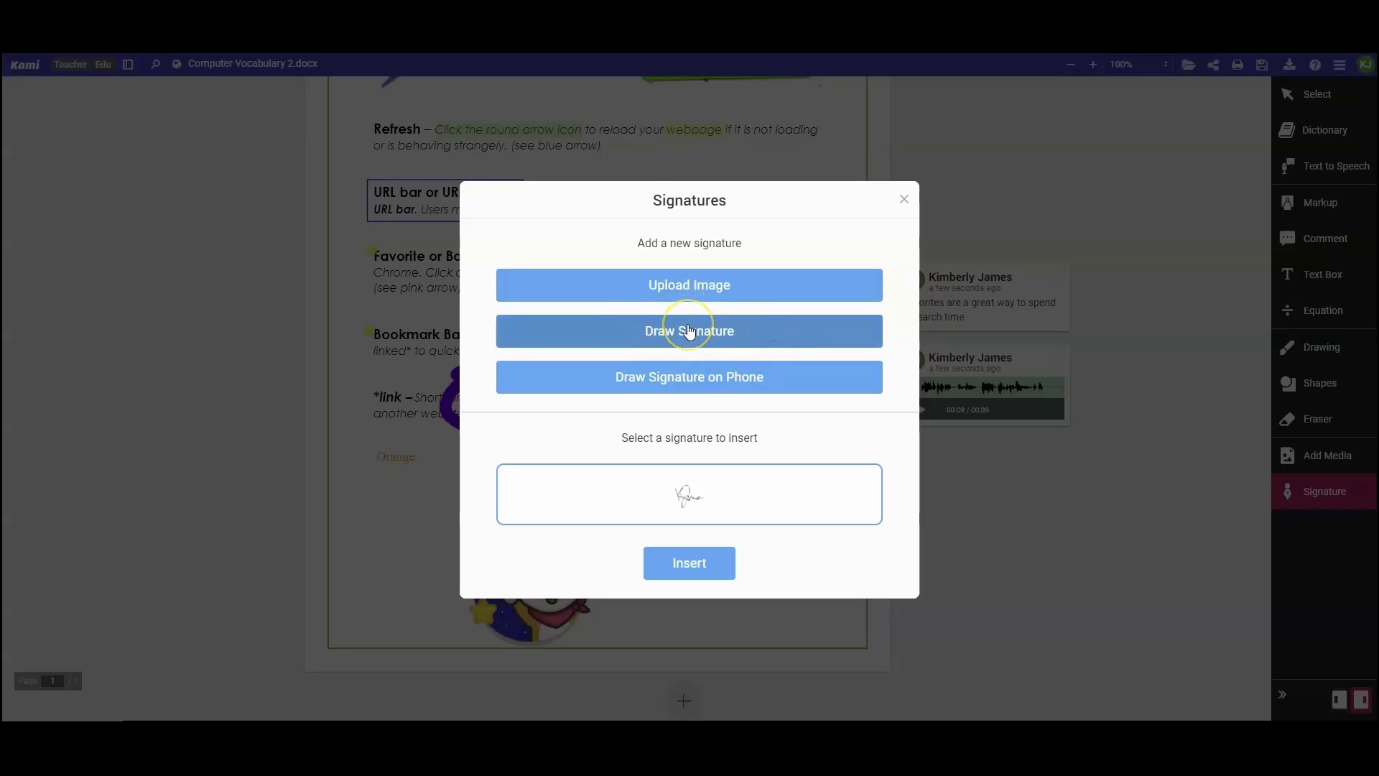
{"action": "left_click", "coordinate": [702, 569]}
{"action": "left_click", "coordinate": [678, 538]}
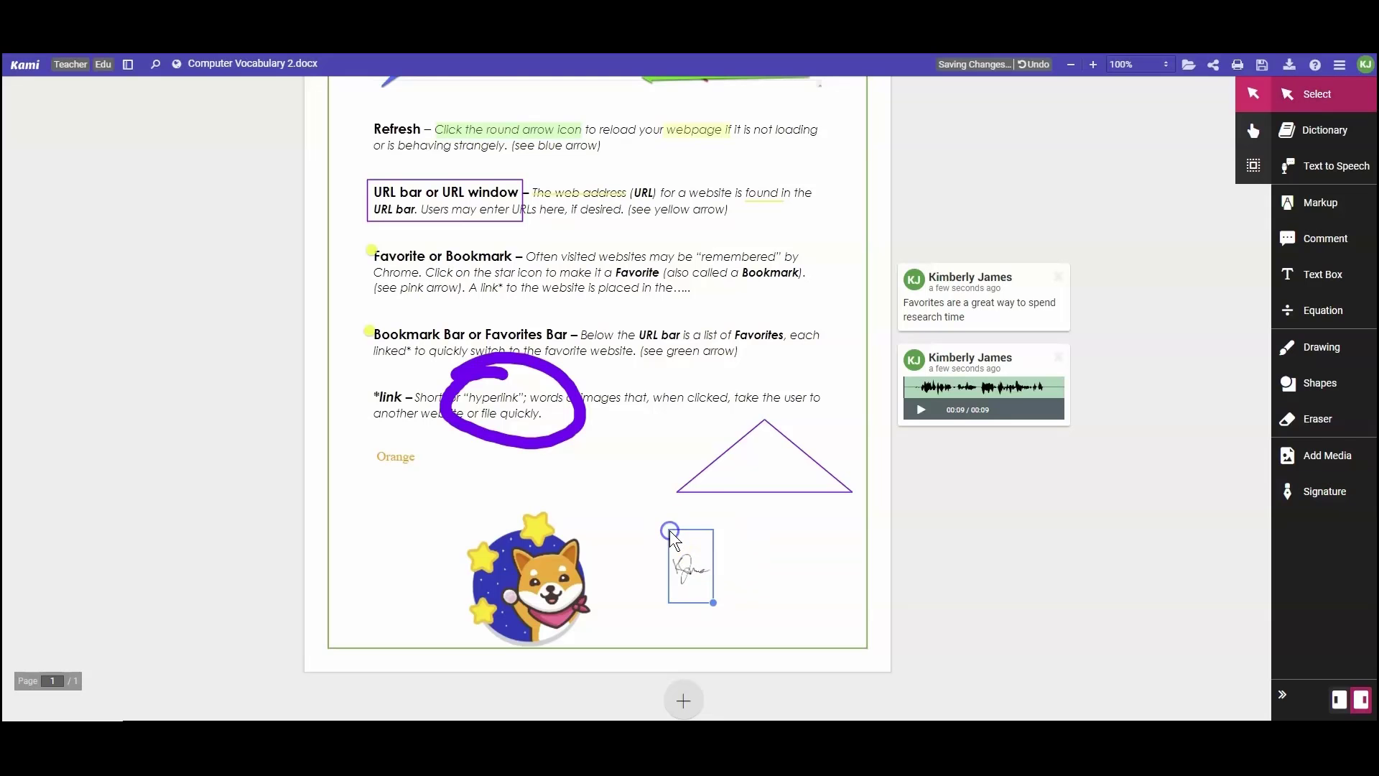
Step: Move the signature beside the bold word "Bookmark" in the Favorite or Bookmark entry and deselect it
{"action": "mouse_move", "coordinate": [709, 601]}
{"action": "left_mouse_down"}
{"action": "mouse_move", "coordinate": [842, 637]}
{"action": "mouse_move", "coordinate": [702, 571]}
{"action": "mouse_move", "coordinate": [615, 477]}
{"action": "mouse_move", "coordinate": [808, 284]}
{"action": "left_mouse_up"}
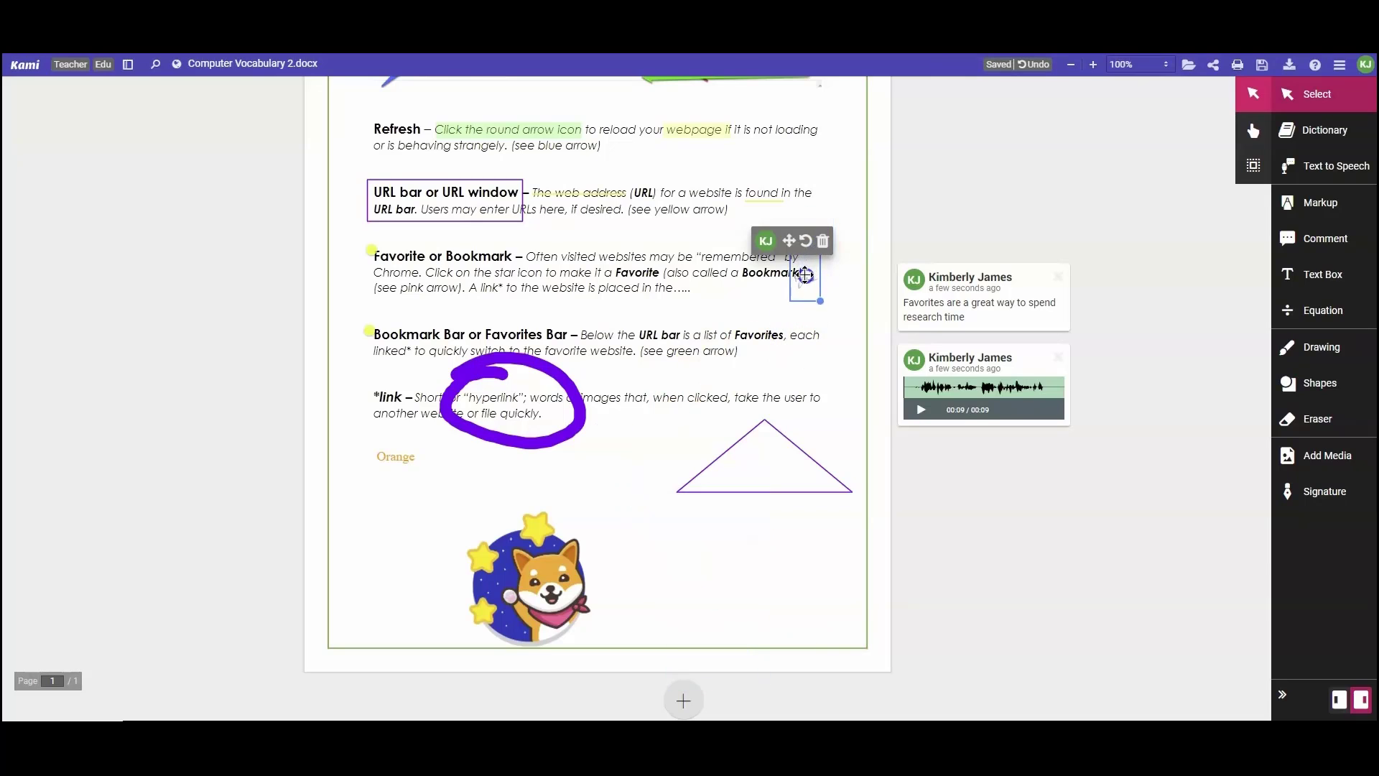
{"action": "left_click", "coordinate": [1163, 618]}
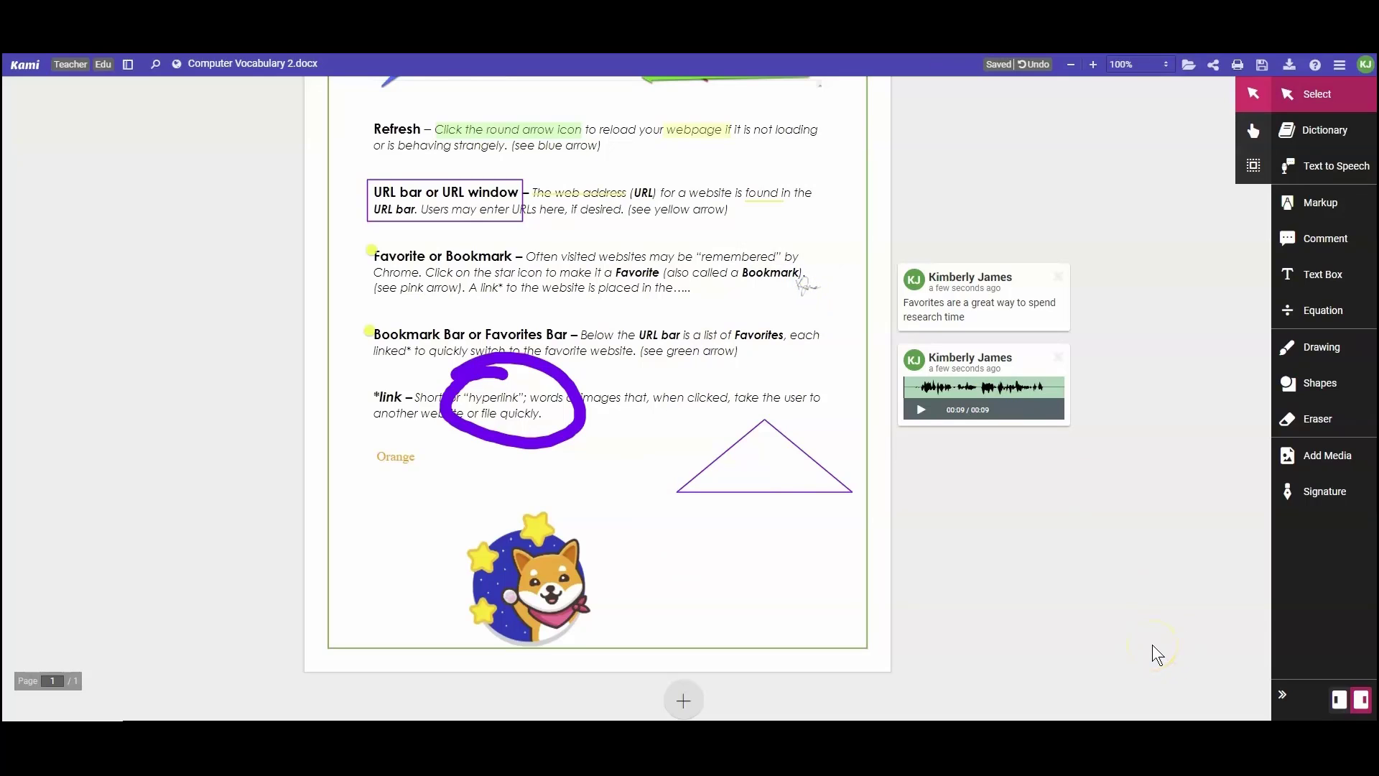
{"action": "left_click", "coordinate": [1140, 617]}
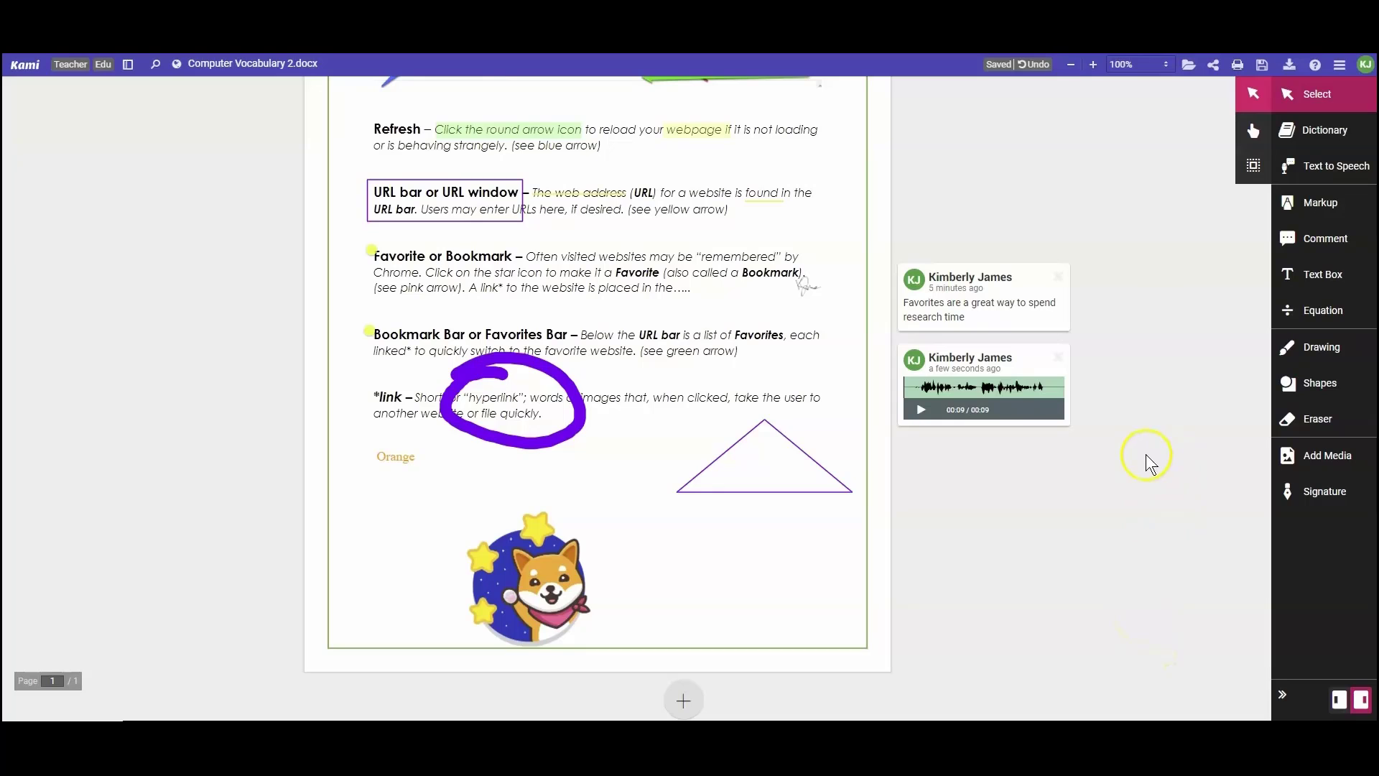